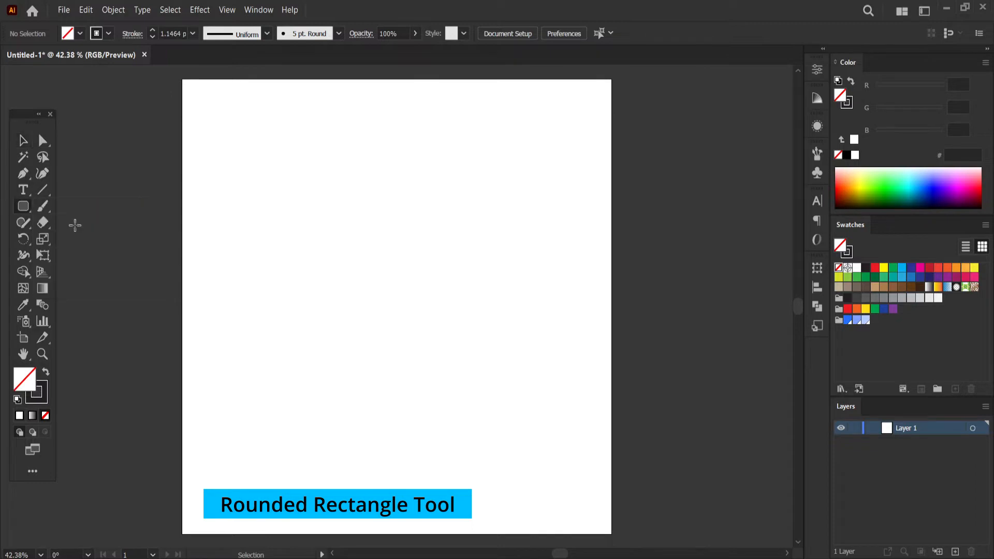
# Step: Draw a roughly square rounded rectangle slightly above the middle of the artboard
pyautogui.moveTo(353, 217); pyautogui.dragTo(418, 286)
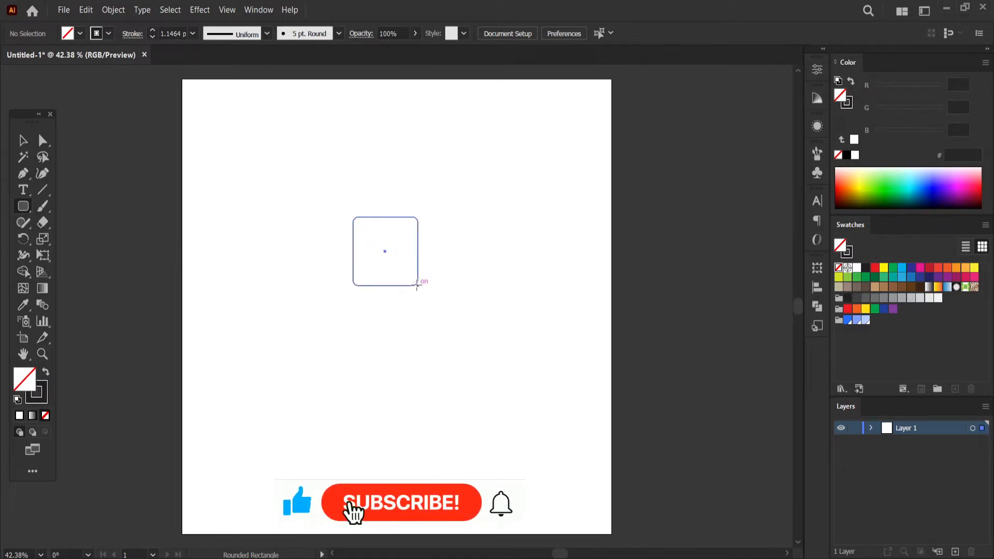
pyautogui.click(22, 144)
pyautogui.click(307, 226)
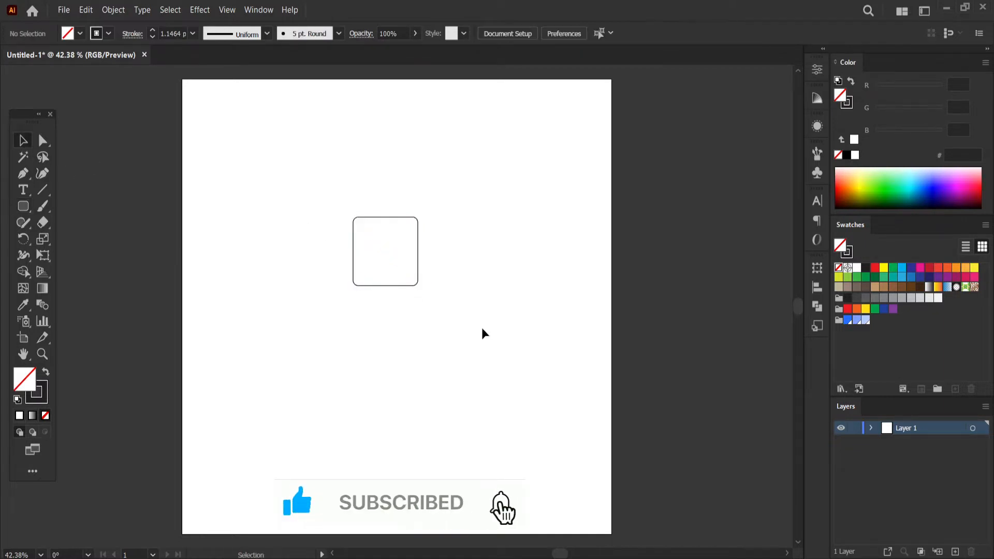
# Step: Fill the rounded rectangle with the blue swatch R=39 G=112 B=255 and remove its stroke
pyautogui.click(355, 226)
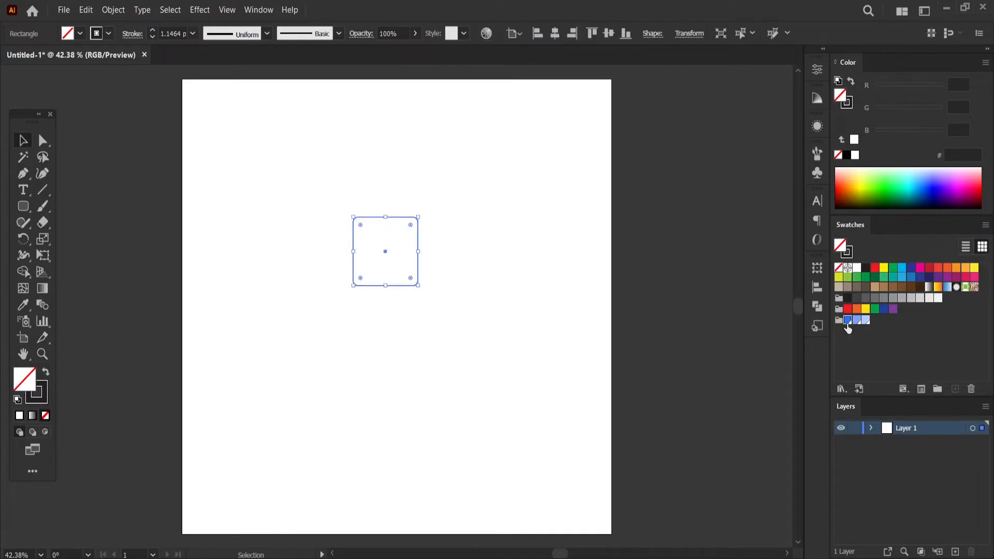
pyautogui.click(847, 320)
pyautogui.click(501, 346)
pyautogui.click(396, 271)
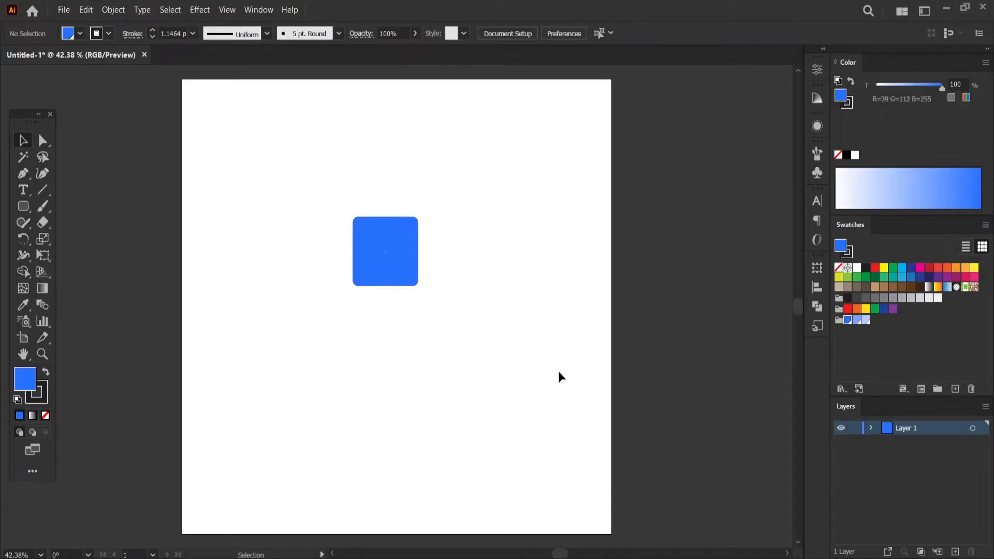
pyautogui.click(848, 106)
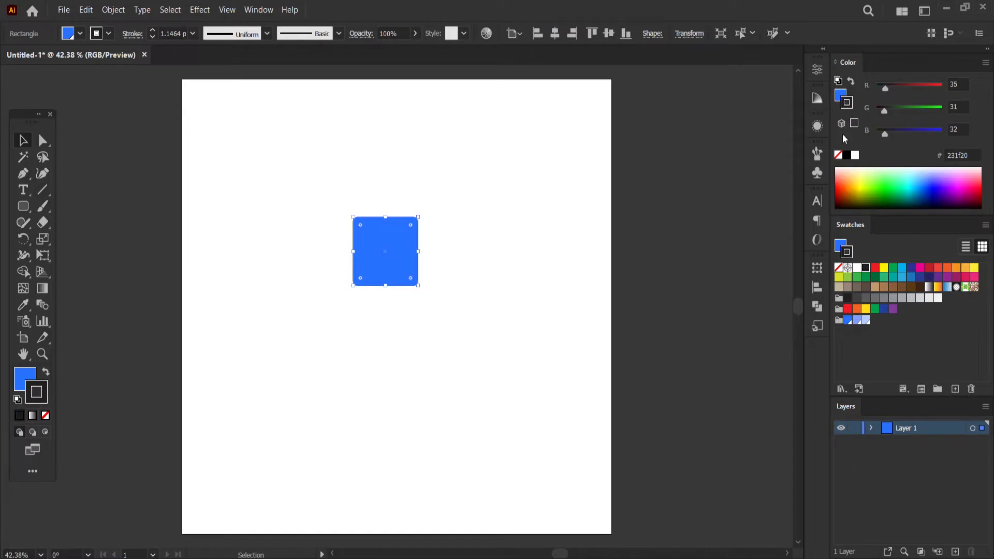
pyautogui.click(838, 156)
pyautogui.click(577, 211)
# Step: Apply the 3D Inflate effect to the blue rectangle with the Isometric Top rotation preset
pyautogui.click(365, 252)
pyautogui.click(356, 207)
pyautogui.click(401, 245)
pyautogui.click(212, 17)
pyautogui.moveTo(231, 91)
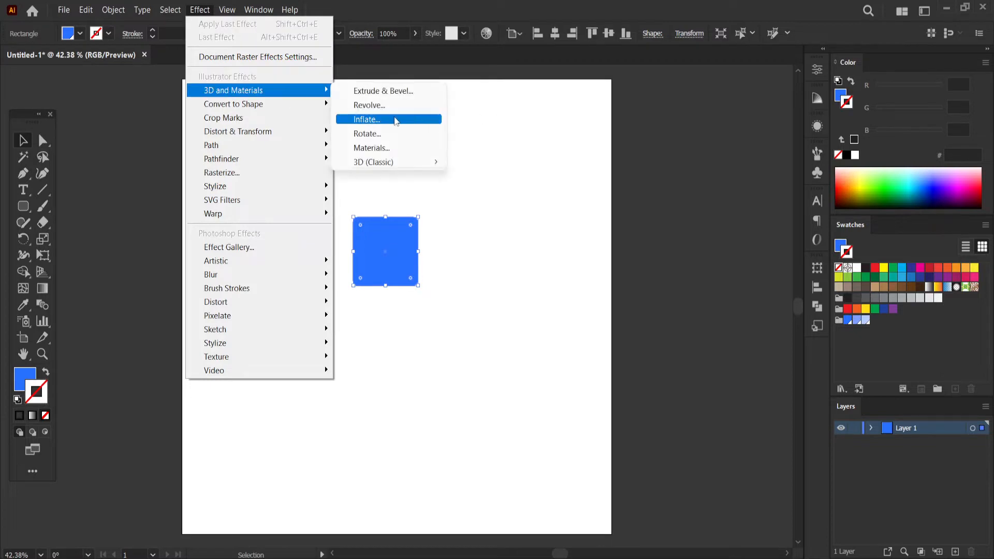
pyautogui.click(393, 120)
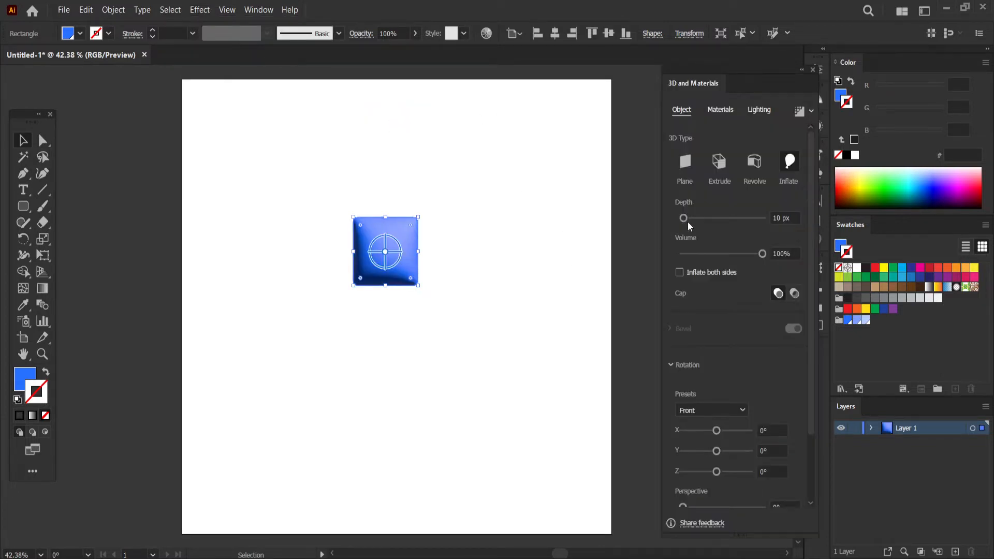
pyautogui.click(726, 410)
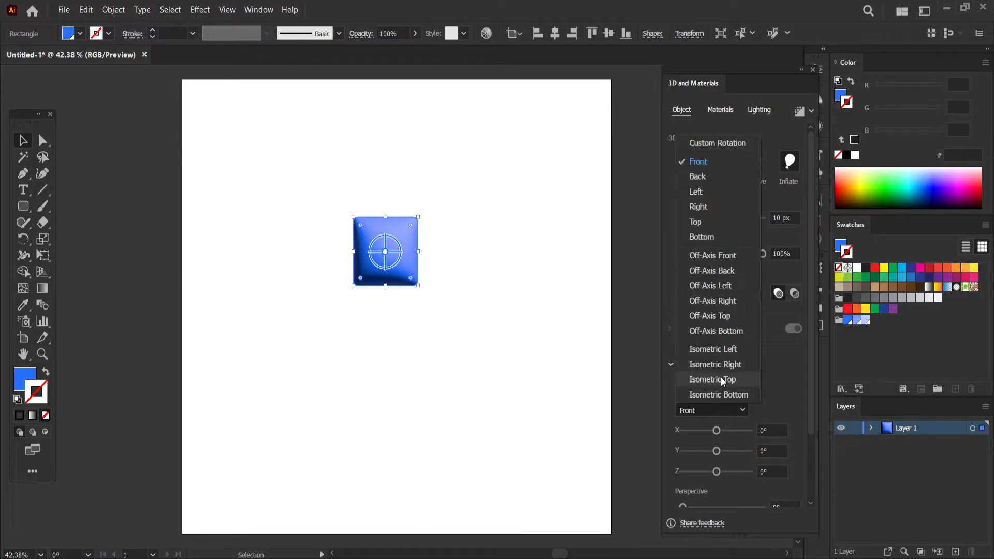
pyautogui.click(723, 380)
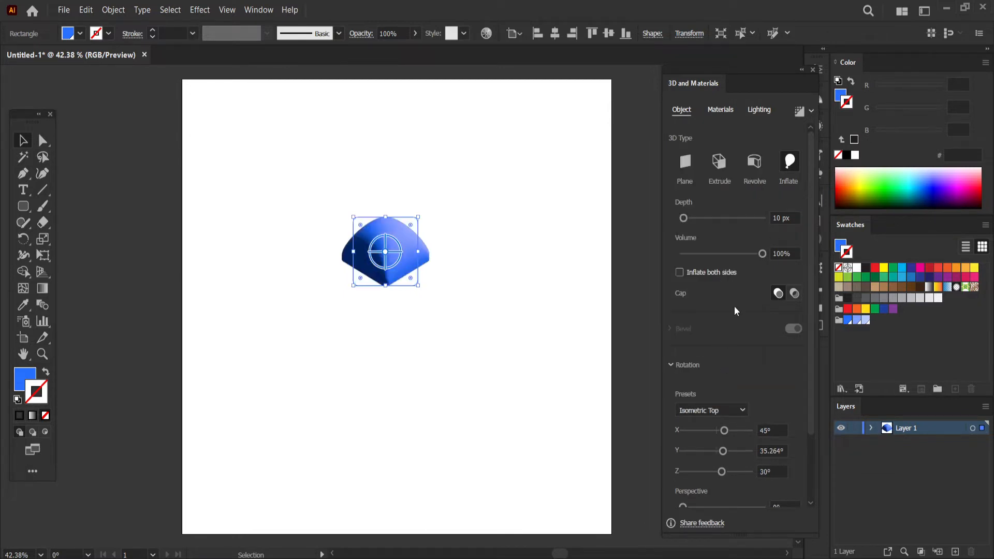
# Step: Set the inflated shape's depth to 100 px and volume to 40%, and inflate both sides
pyautogui.click(781, 216)
pyautogui.click(780, 218)
pyautogui.write('0')
pyautogui.press('Return')
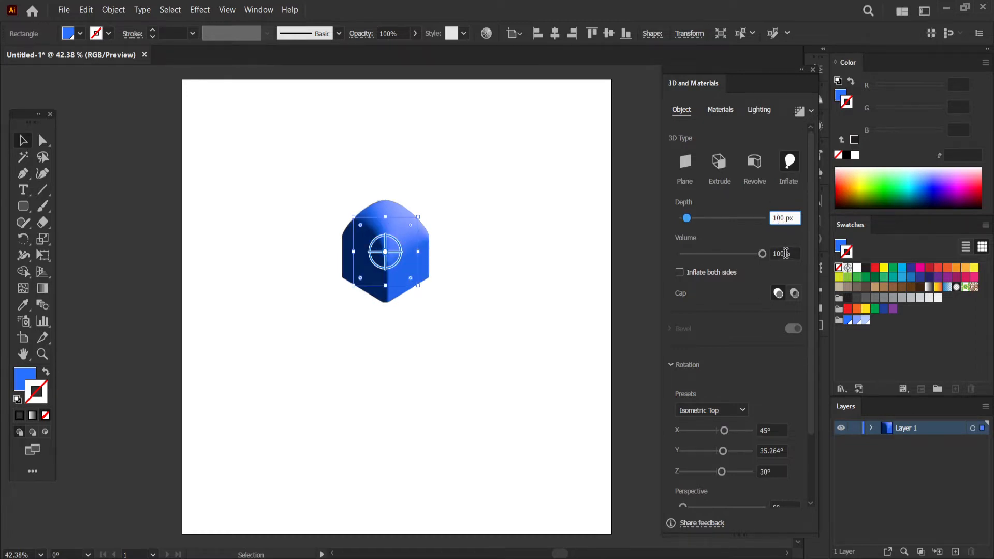
pyautogui.doubleClick(785, 254)
pyautogui.write('40')
pyautogui.press('Return')
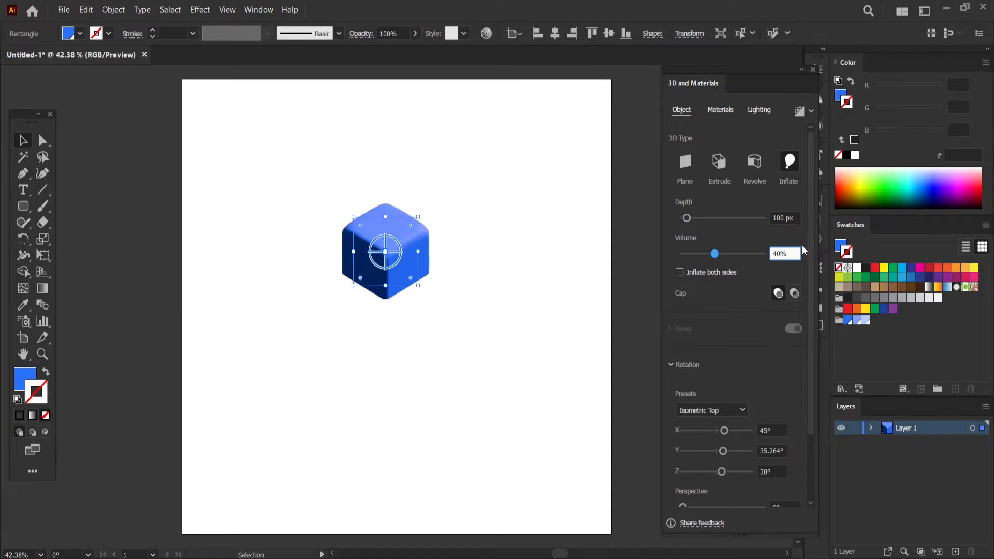
pyautogui.click(682, 270)
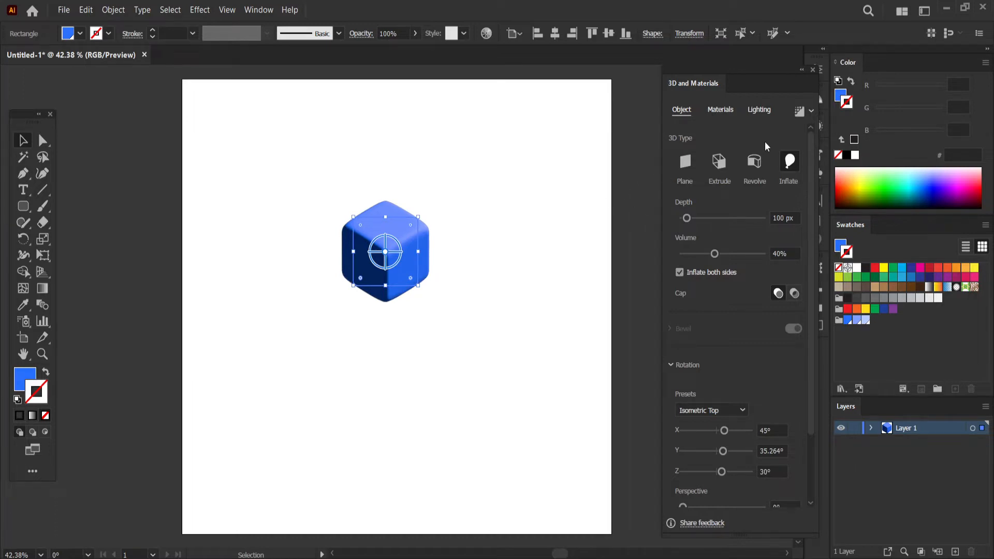
# Step: Set the cube's lighting to 40% intensity, 75° rotation, 40° height and 85% softness
pyautogui.click(760, 109)
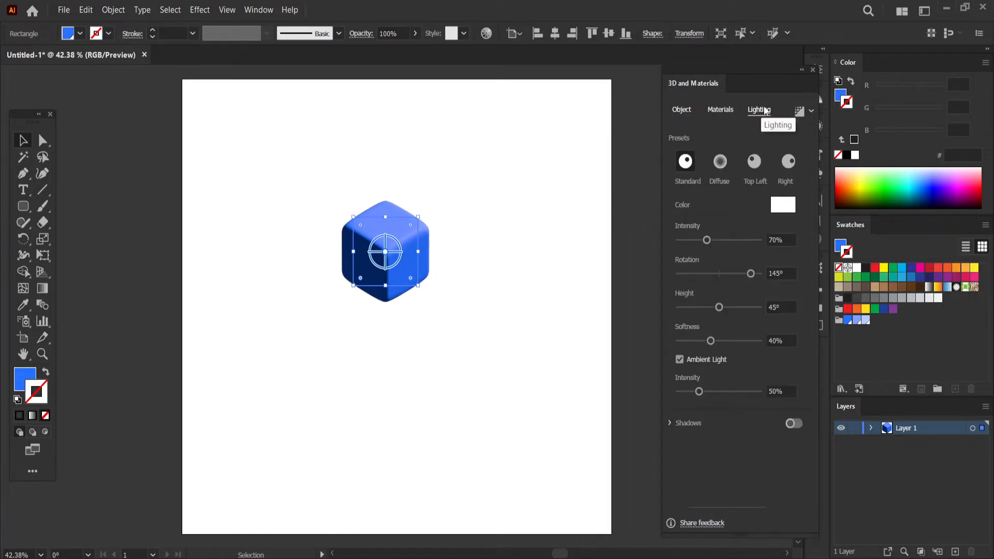
pyautogui.click(764, 241)
pyautogui.write('40')
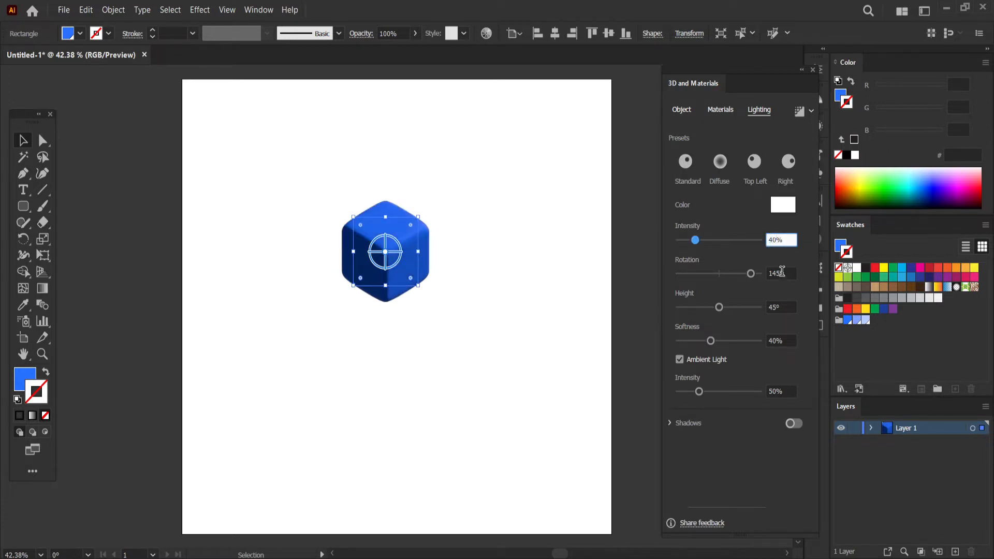
pyautogui.click(768, 274)
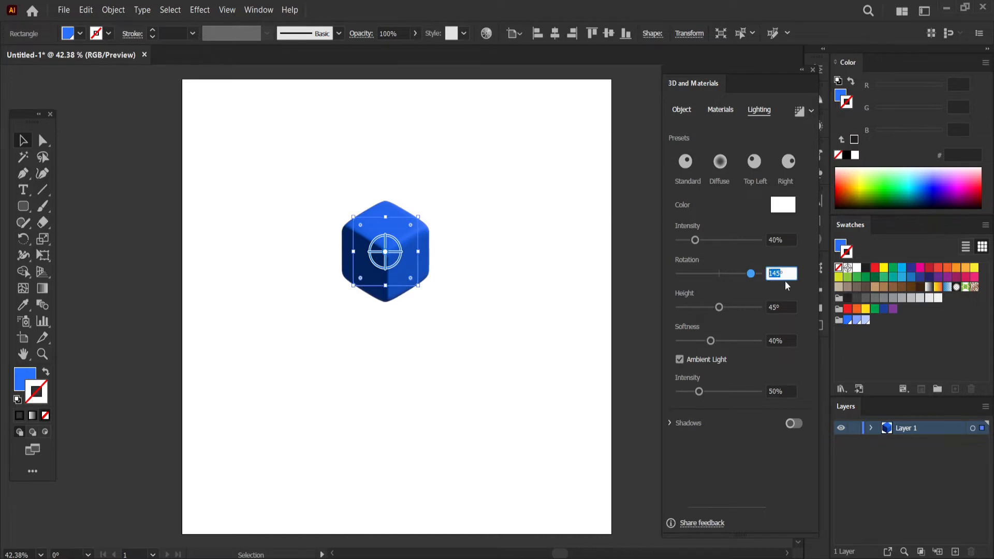
pyautogui.write('75')
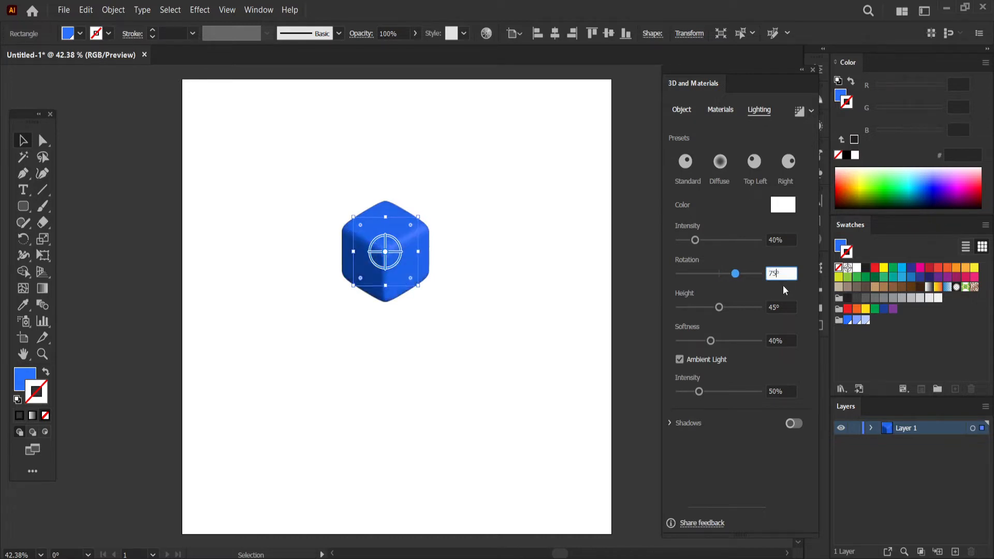
pyautogui.click(773, 307)
pyautogui.write('40')
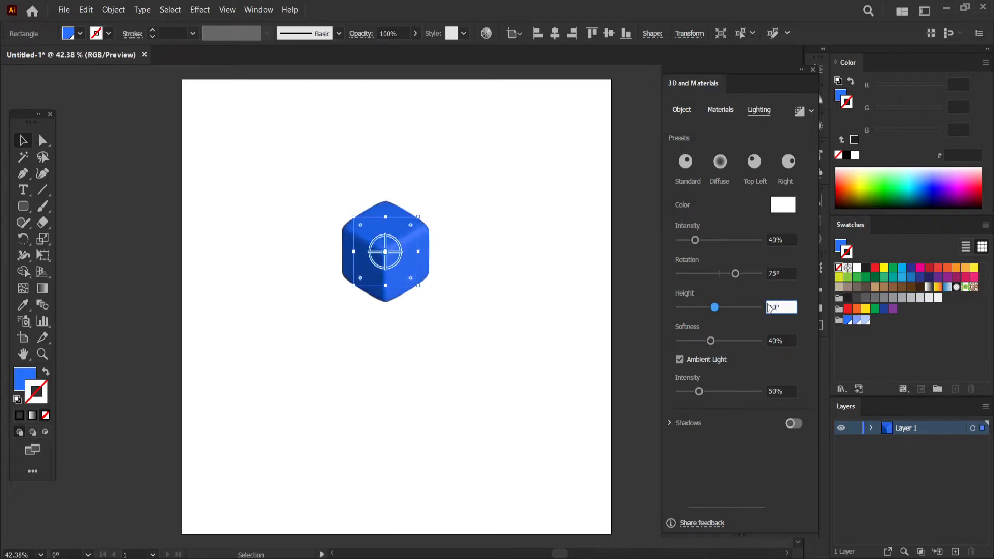
pyautogui.click(778, 338)
pyautogui.write('85')
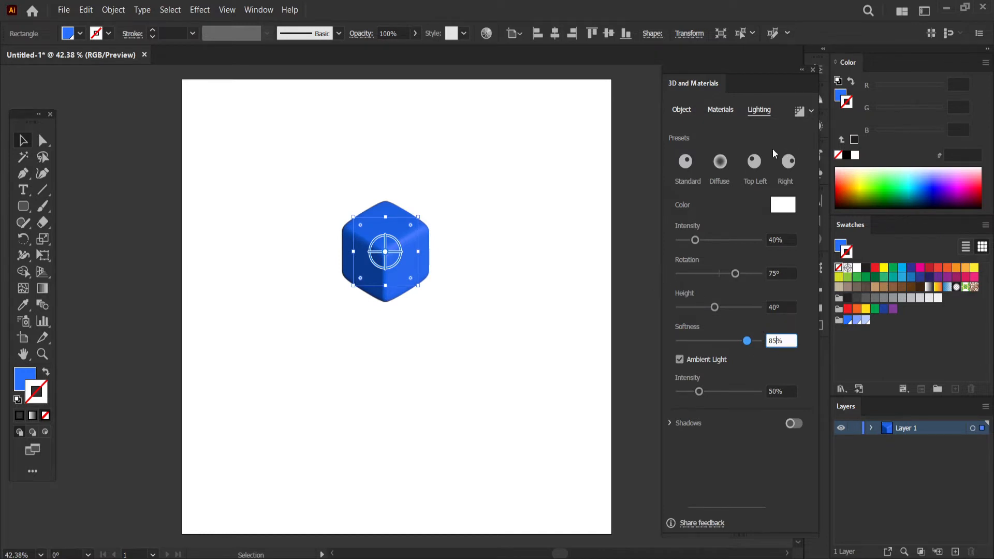
# Step: Duplicate the cube up and to its right, and set the copy's 3D rotation to X 0°, Y 50° and Z 90°
pyautogui.moveTo(397, 269); pyautogui.dragTo(512, 207)
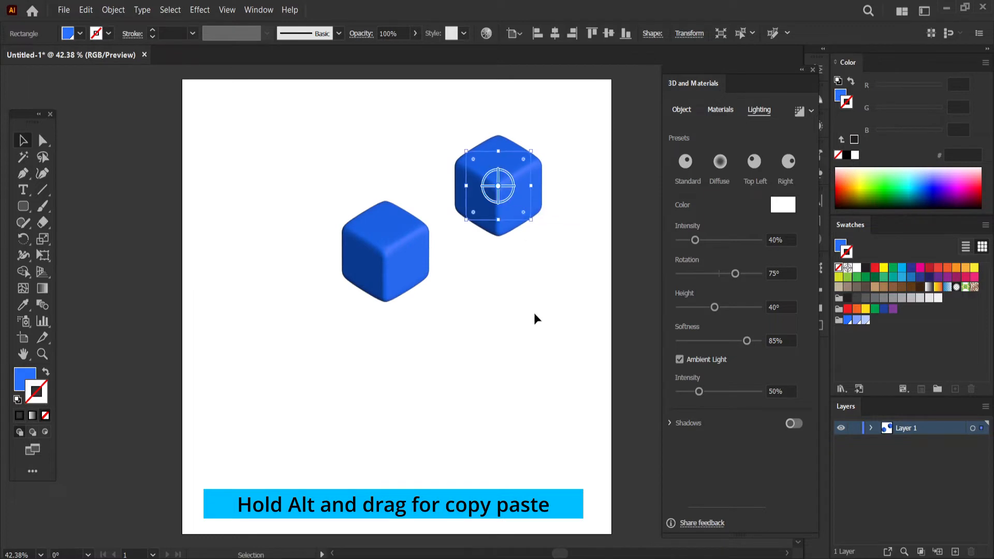
pyautogui.click(533, 298)
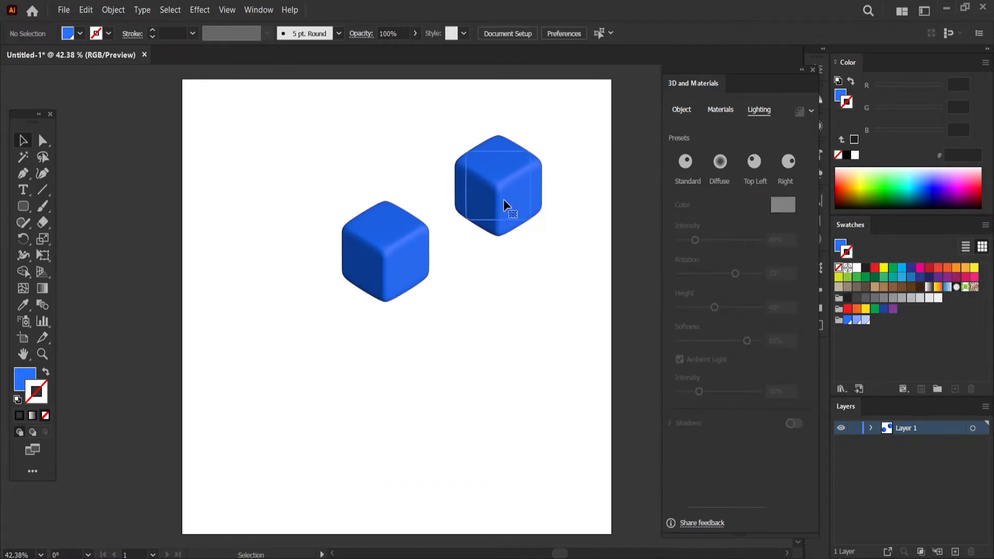
pyautogui.click(503, 200)
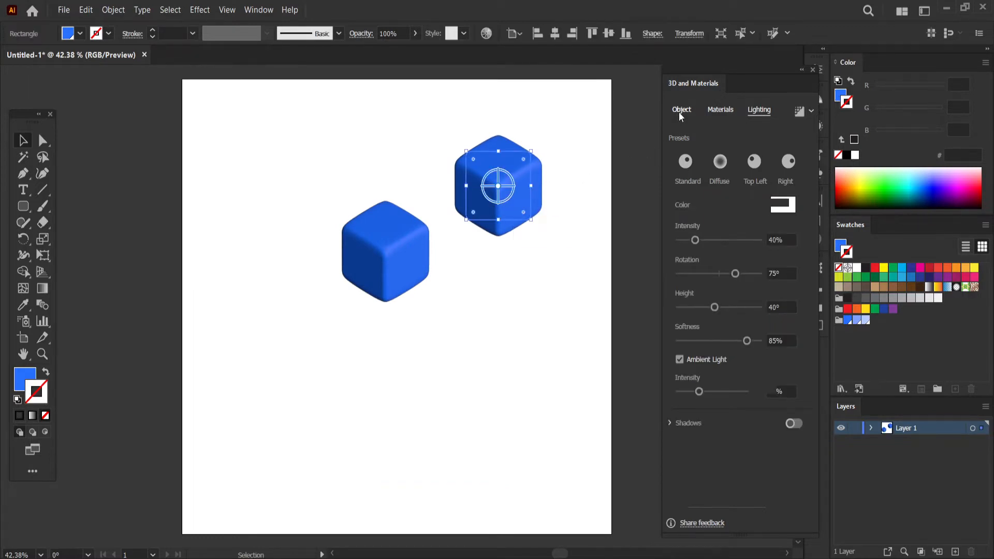
pyautogui.click(681, 113)
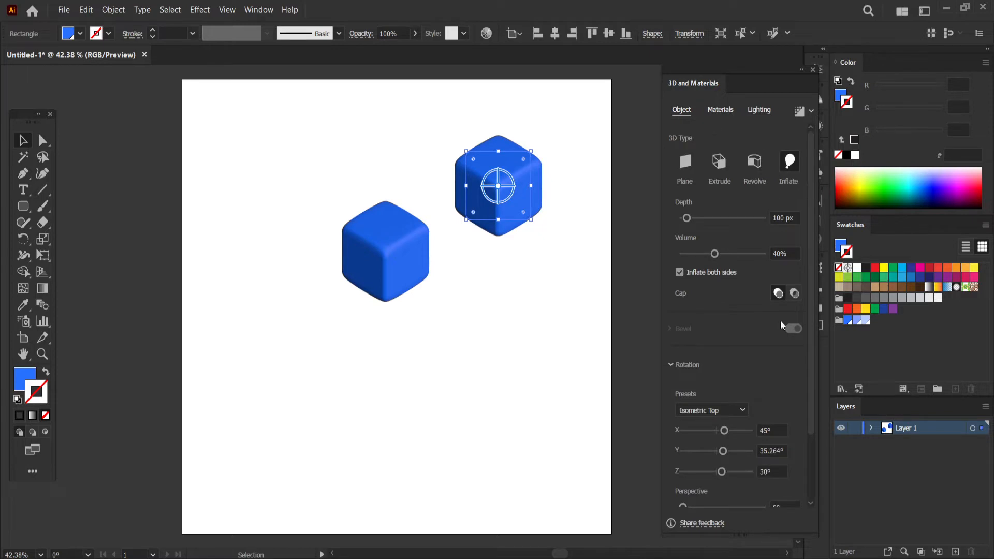
pyautogui.click(716, 430)
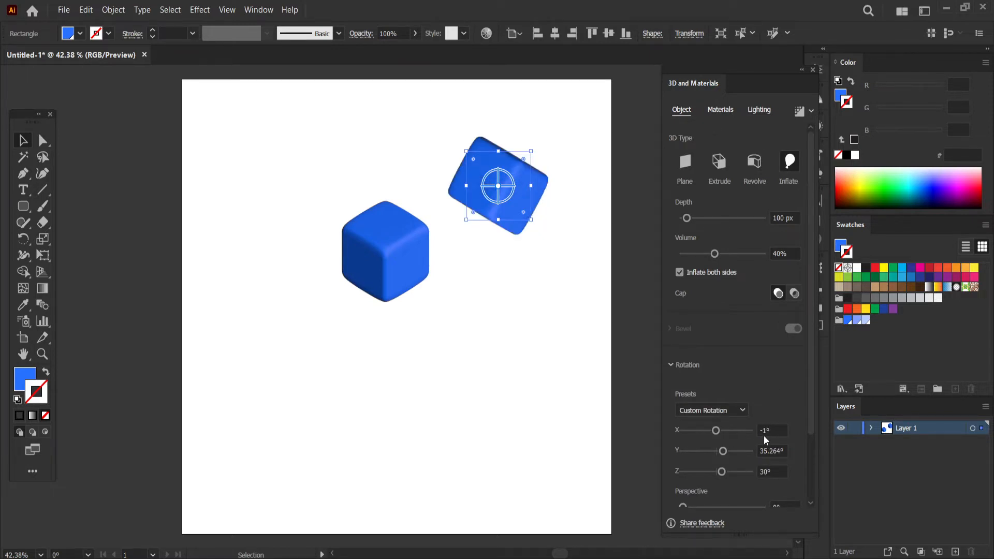
pyautogui.scroll(1, 768, 430)
pyautogui.click(782, 451)
pyautogui.write('50')
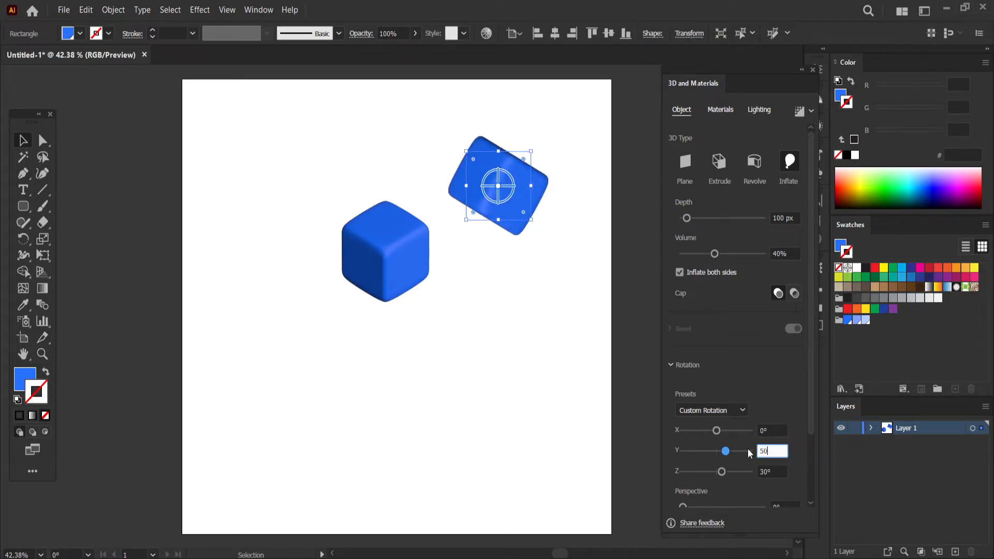
pyautogui.click(774, 471)
pyautogui.write('90')
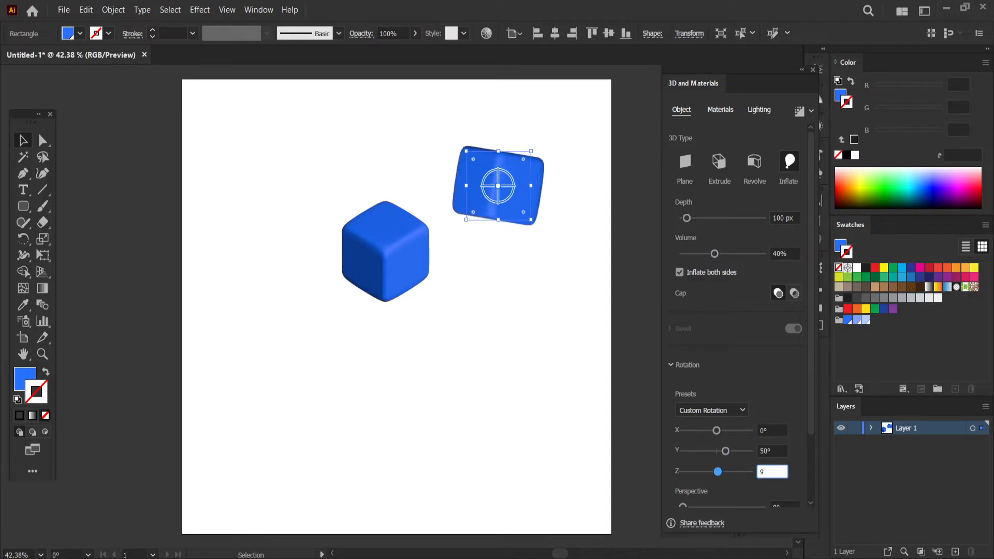
pyautogui.click(559, 342)
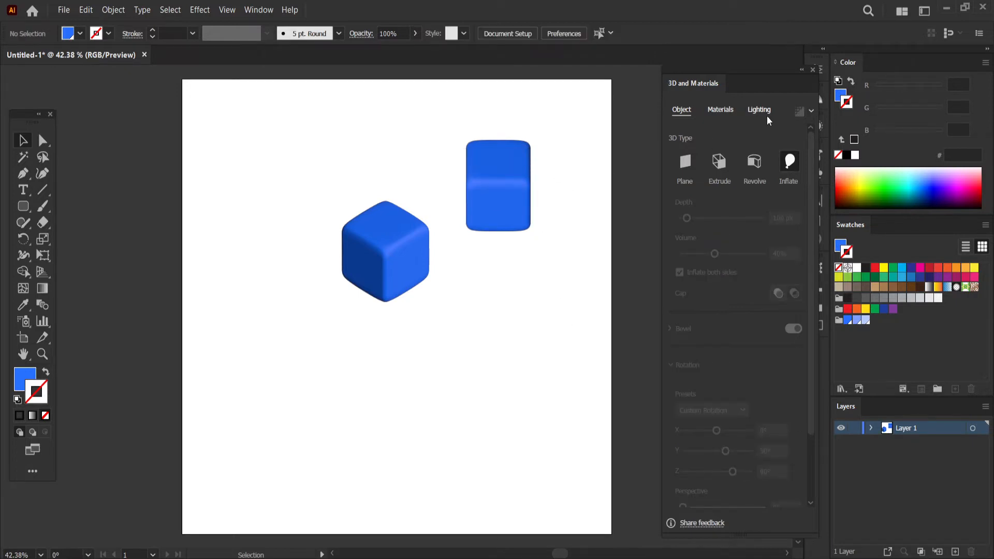
pyautogui.click(813, 70)
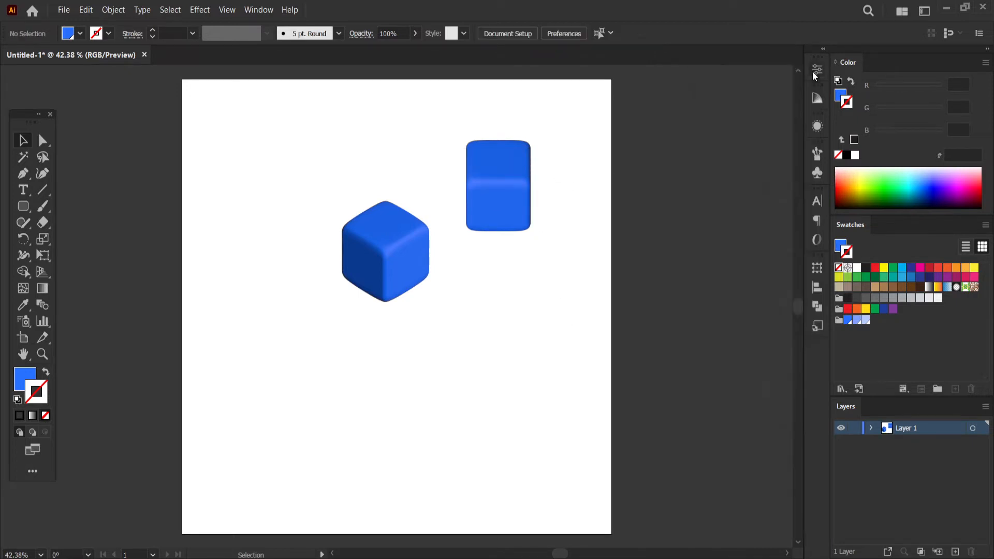
# Step: Move the isometric cube to the artboard's upper-left corner and place the rotated copy directly below it
pyautogui.moveTo(387, 253); pyautogui.dragTo(244, 155)
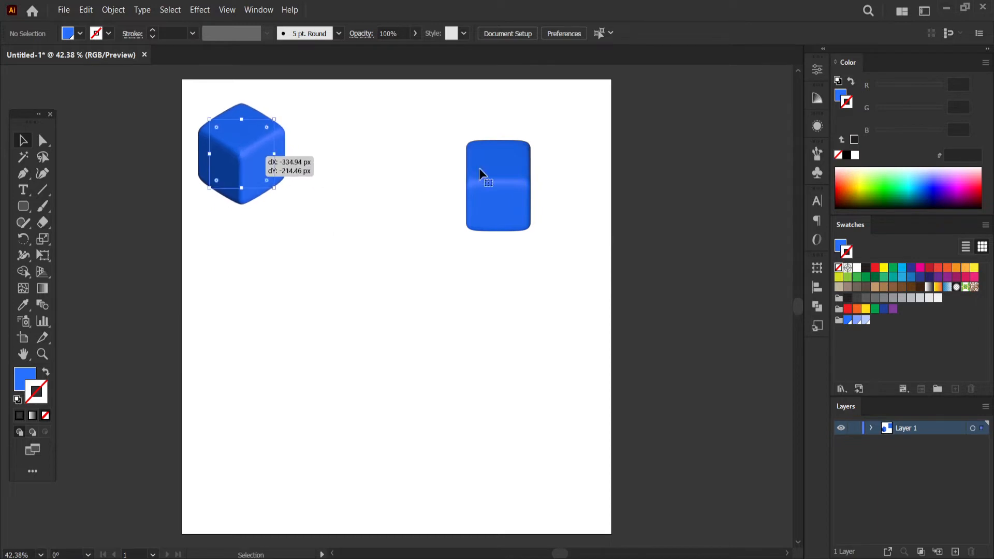
pyautogui.moveTo(496, 202); pyautogui.dragTo(239, 278)
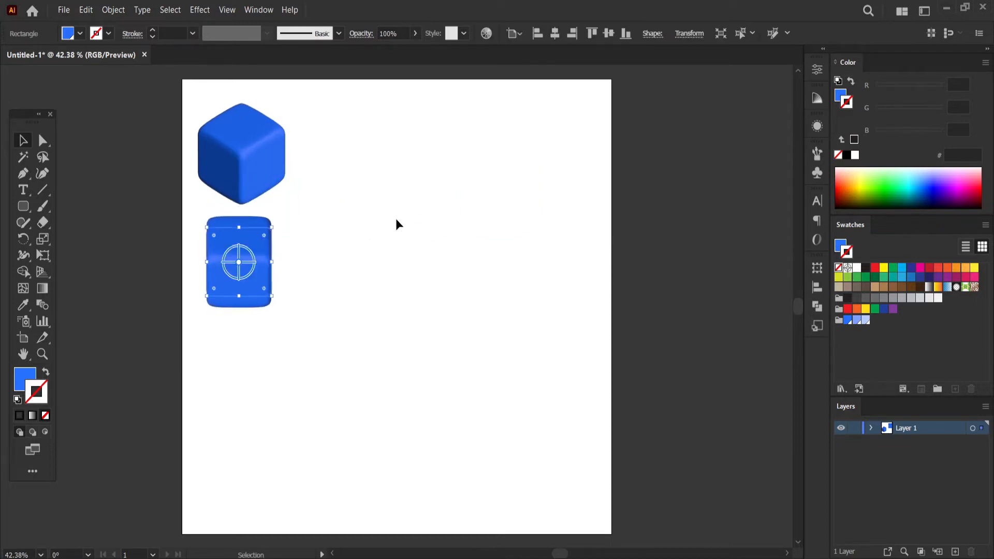
pyautogui.click(396, 219)
# Step: Expand the appearance of both the isometric cube and the rotated cube
pyautogui.click(243, 156)
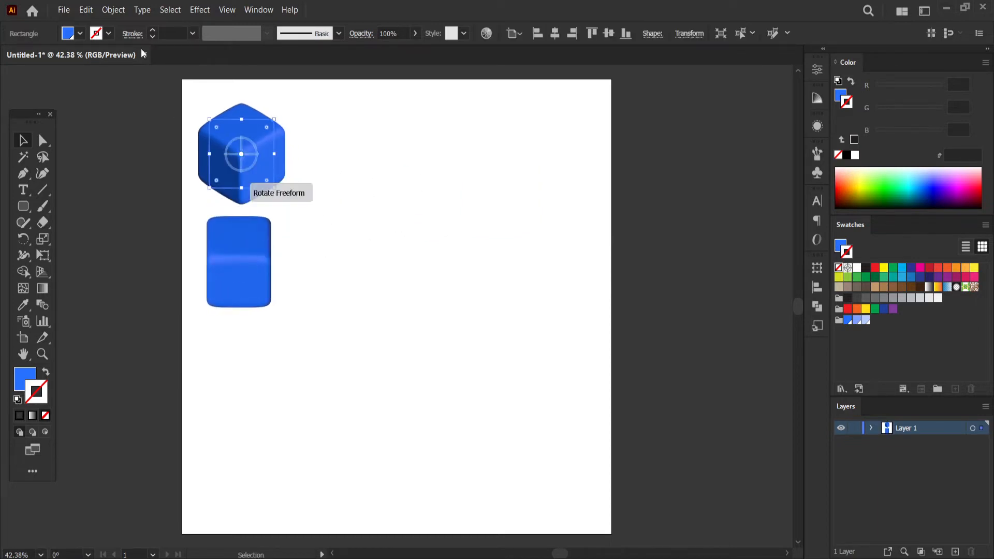
pyautogui.click(113, 10)
pyautogui.click(188, 179)
pyautogui.click(339, 225)
pyautogui.click(235, 244)
pyautogui.click(114, 10)
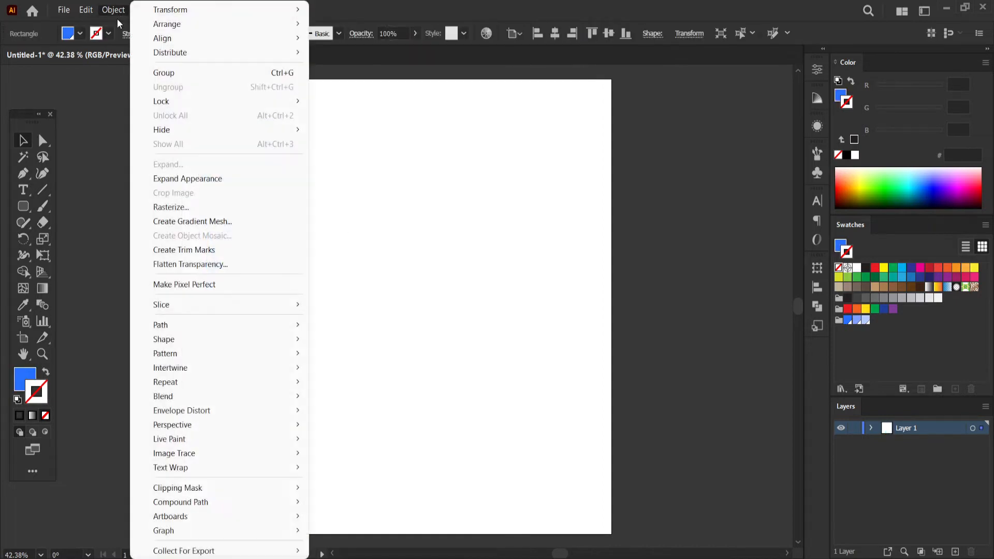
pyautogui.click(189, 178)
pyautogui.click(189, 179)
# Step: Move the isometric cube toward the artboard's middle and duplicate it into a diagonal row of three rising to the right
pyautogui.click(241, 150)
pyautogui.moveTo(241, 150); pyautogui.dragTo(315, 287)
pyautogui.moveTo(361, 233); pyautogui.dragTo(443, 150)
pyautogui.moveTo(347, 251); pyautogui.dragTo(405, 187)
pyautogui.moveTo(412, 299); pyautogui.dragTo(517, 152)
pyautogui.moveTo(387, 213)
pyautogui.mouseDown()
pyautogui.moveTo(374, 219)
pyautogui.moveTo(382, 217)
pyautogui.mouseUp()
pyautogui.moveTo(433, 172); pyautogui.dragTo(403, 205)
# Step: Nudge the cubes in the diagonal row so that they sit evenly edge to edge
pyautogui.press('Down')
pyautogui.press('Down')
pyautogui.click(490, 221)
pyautogui.click(497, 151)
pyautogui.press('Right')
pyautogui.press('Right')
pyautogui.click(495, 244)
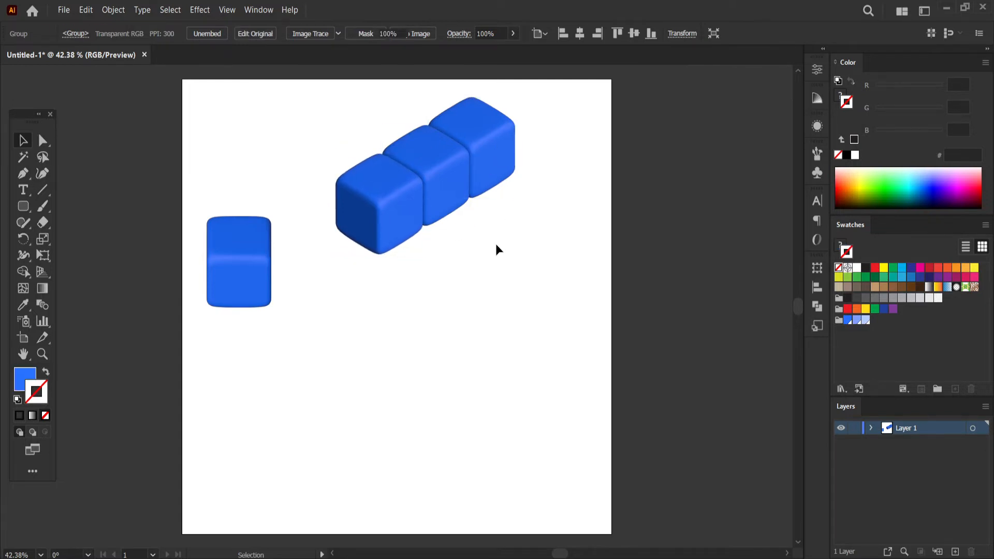
# Step: Duplicate the three-cube row twice down and to the right to form a 3×3 isometric layer
pyautogui.click(458, 171)
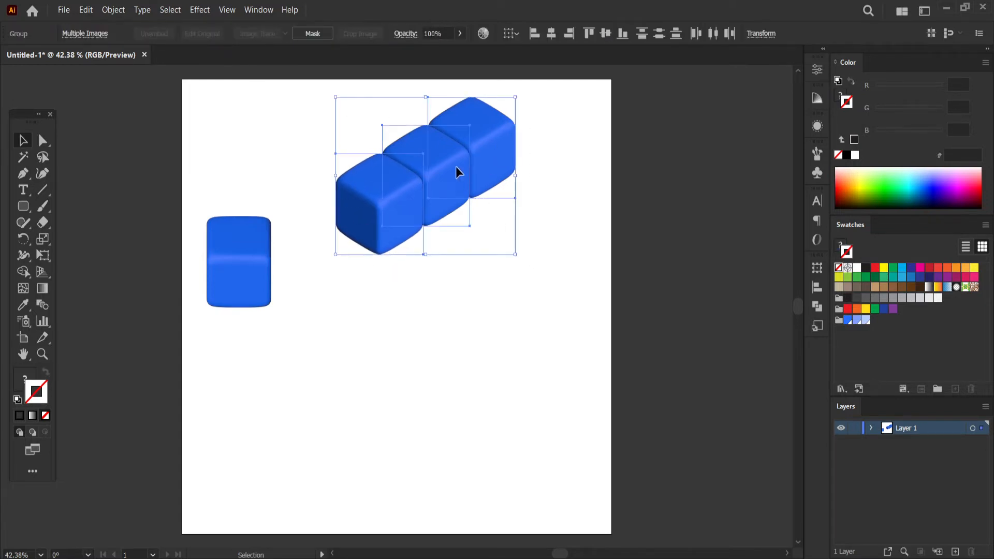
pyautogui.moveTo(449, 162); pyautogui.dragTo(535, 219)
pyautogui.click(490, 369)
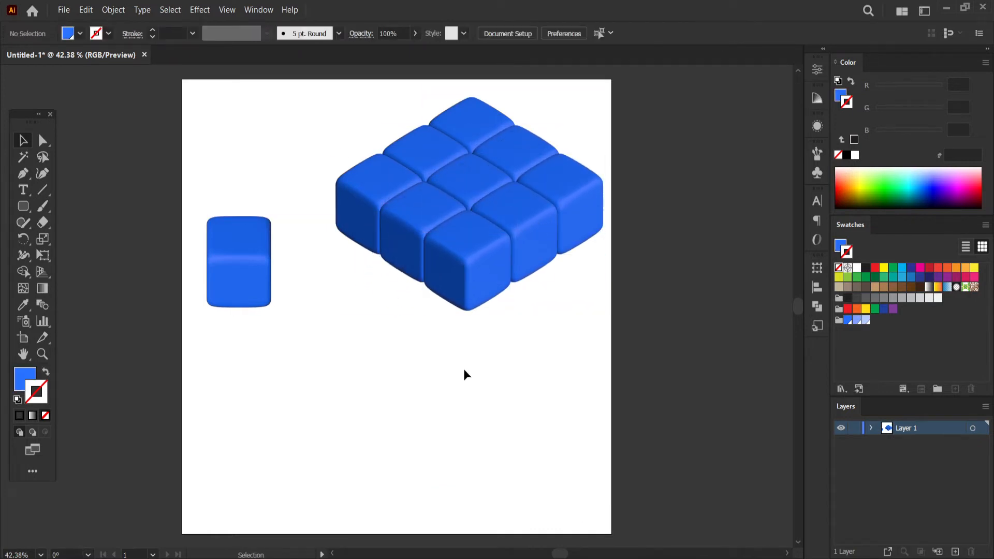
# Step: Select all nine isometric cubes, move them slightly up and to the left, and group them
pyautogui.moveTo(320, 92); pyautogui.dragTo(606, 311)
pyautogui.moveTo(528, 228); pyautogui.dragTo(494, 212)
pyautogui.rightClick(517, 205)
pyautogui.click(541, 369)
pyautogui.click(506, 360)
# Step: Move the rotated cube lower on the artboard and duplicate it into three overlapping rows of three cubes
pyautogui.moveTo(242, 268); pyautogui.dragTo(325, 405)
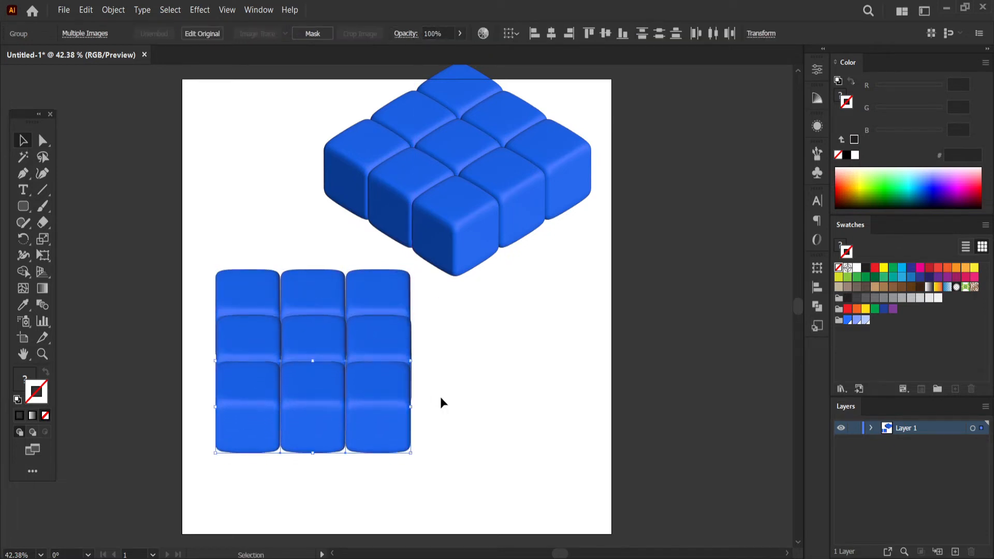
# Step: Select all the front-facing cubes, group them, and move the group right beneath the isometric layer
pyautogui.click(467, 384)
pyautogui.moveTo(211, 243); pyautogui.dragTo(377, 418)
pyautogui.moveTo(202, 264); pyautogui.dragTo(364, 433)
pyautogui.rightClick(330, 355)
pyautogui.click(366, 242)
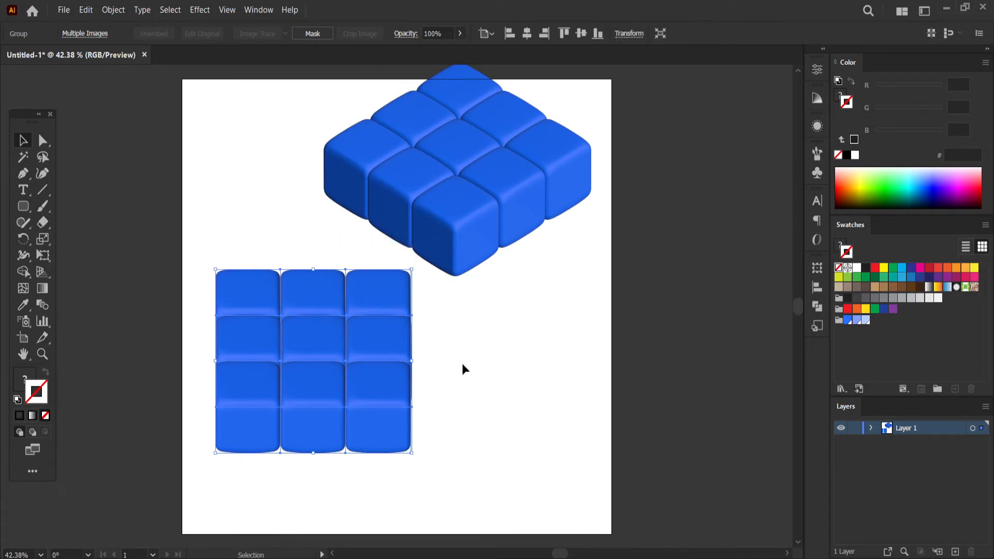
pyautogui.click(462, 363)
pyautogui.moveTo(344, 371); pyautogui.dragTo(458, 369)
# Step: Bring the isometric cube layer to the front and move it down over the front-facing grid
pyautogui.click(446, 201)
pyautogui.rightClick(445, 202)
pyautogui.moveTo(561, 433)
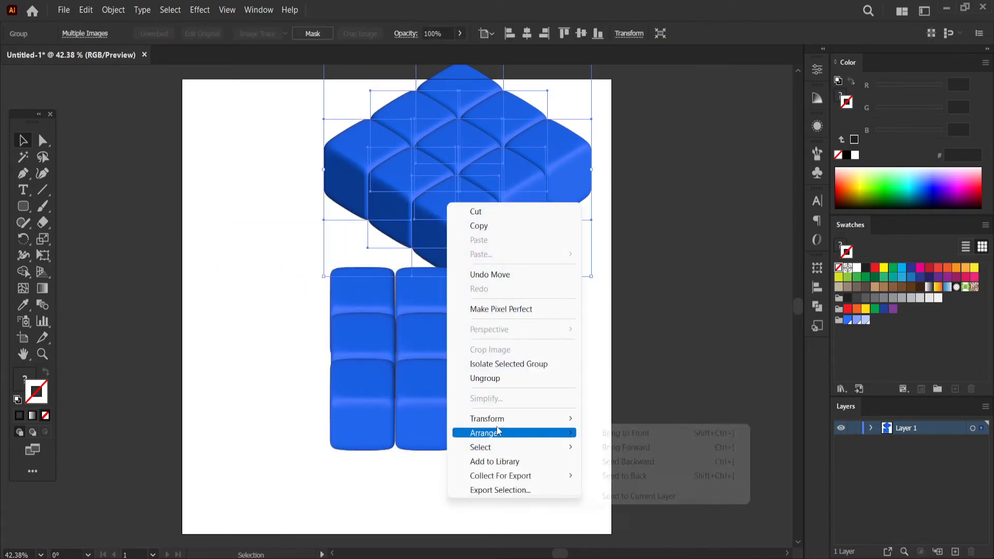
pyautogui.click(615, 434)
pyautogui.moveTo(488, 190)
pyautogui.mouseDown()
pyautogui.moveTo(488, 257)
pyautogui.moveTo(461, 325)
pyautogui.mouseUp()
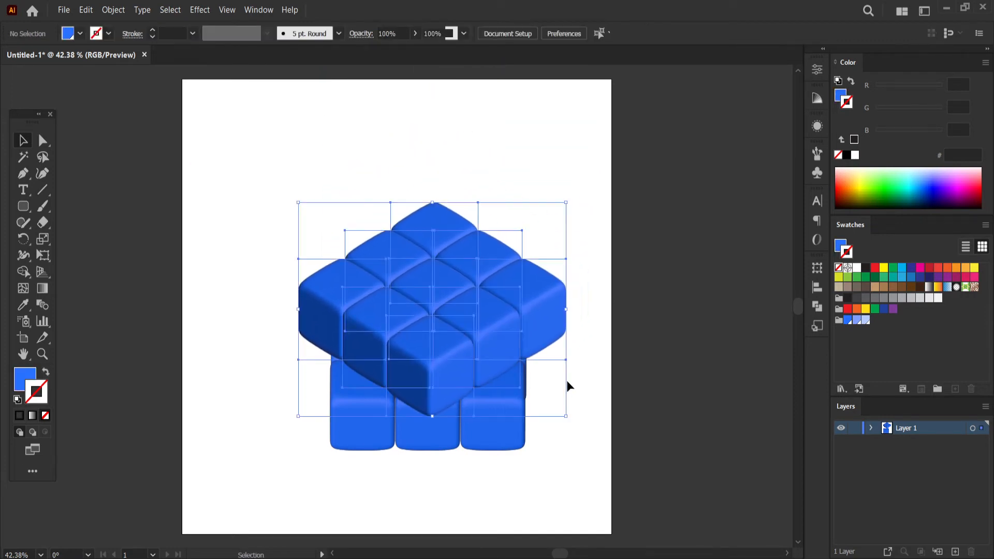
# Step: Position the isometric layer above the front-facing grid and duplicate it below to start a three-layer stack
pyautogui.moveTo(278, 206); pyautogui.dragTo(486, 446)
pyautogui.moveTo(441, 377); pyautogui.dragTo(471, 409)
pyautogui.click(548, 369)
pyautogui.click(480, 265)
# Step: Send the lower isometric copy to the back and raise it until it sits snugly under the middle layer
pyautogui.rightClick(470, 409)
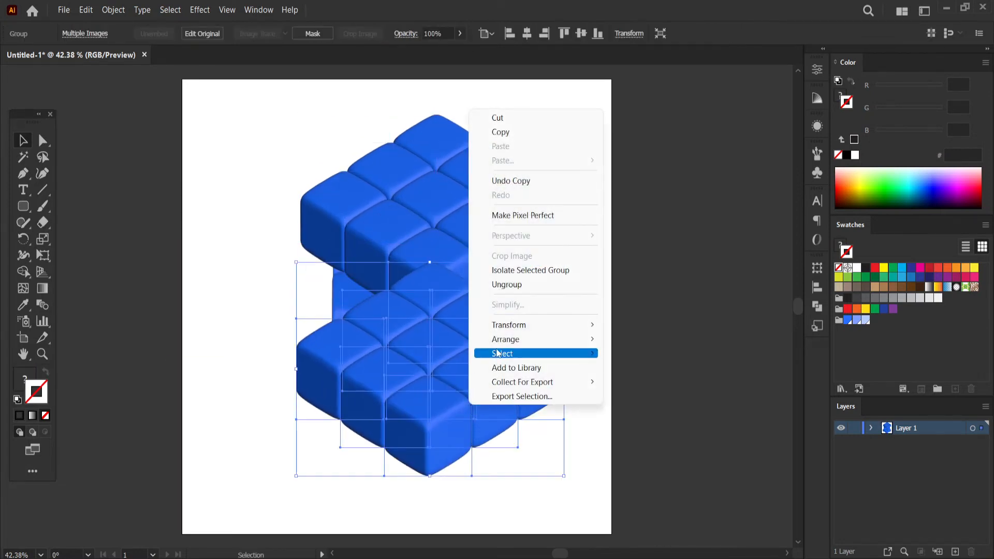
pyautogui.moveTo(539, 339)
pyautogui.click(646, 383)
pyautogui.moveTo(452, 396); pyautogui.dragTo(452, 362)
pyautogui.click(504, 474)
# Step: Select the three stacked layers, group them, and move the stack slightly right and down
pyautogui.moveTo(275, 155); pyautogui.dragTo(493, 403)
pyautogui.rightClick(435, 265)
pyautogui.click(482, 432)
pyautogui.moveTo(464, 283); pyautogui.dragTo(482, 310)
pyautogui.click(681, 287)
# Step: Draw a large ellipse over the stack's left side and tilt it so that it slopes down to the right
pyautogui.moveTo(23, 206); pyautogui.dragTo(98, 239)
pyautogui.moveTo(227, 173)
pyautogui.mouseDown()
pyautogui.moveTo(347, 318)
pyautogui.moveTo(456, 404)
pyautogui.moveTo(470, 329)
pyautogui.mouseUp()
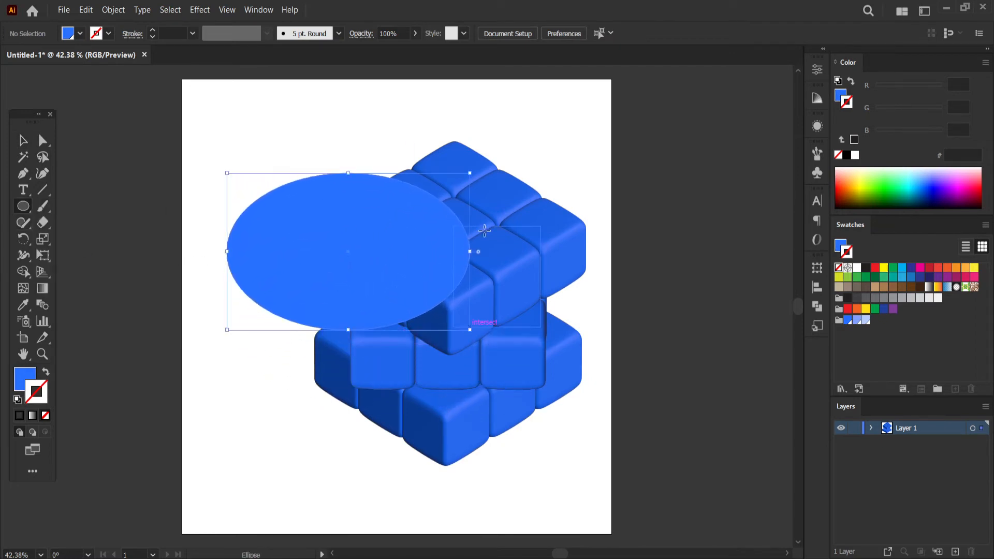
pyautogui.moveTo(473, 170); pyautogui.dragTo(495, 265)
pyautogui.moveTo(348, 254); pyautogui.dragTo(345, 342)
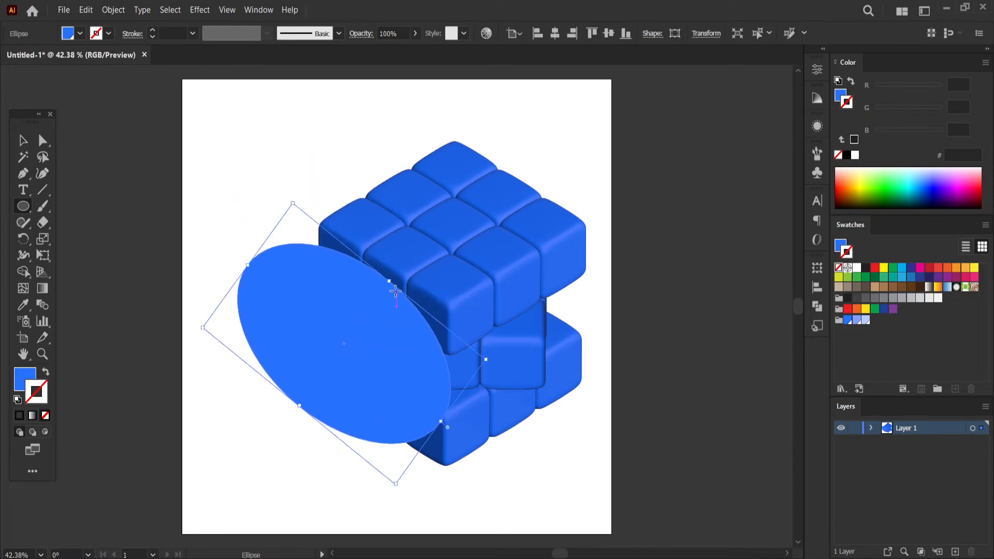
pyautogui.moveTo(389, 281); pyautogui.dragTo(396, 273)
pyautogui.click(26, 143)
# Step: Apply the black swatch to both the stroke and the fill of the tilted ellipse
pyautogui.click(161, 141)
pyautogui.click(312, 322)
pyautogui.click(866, 268)
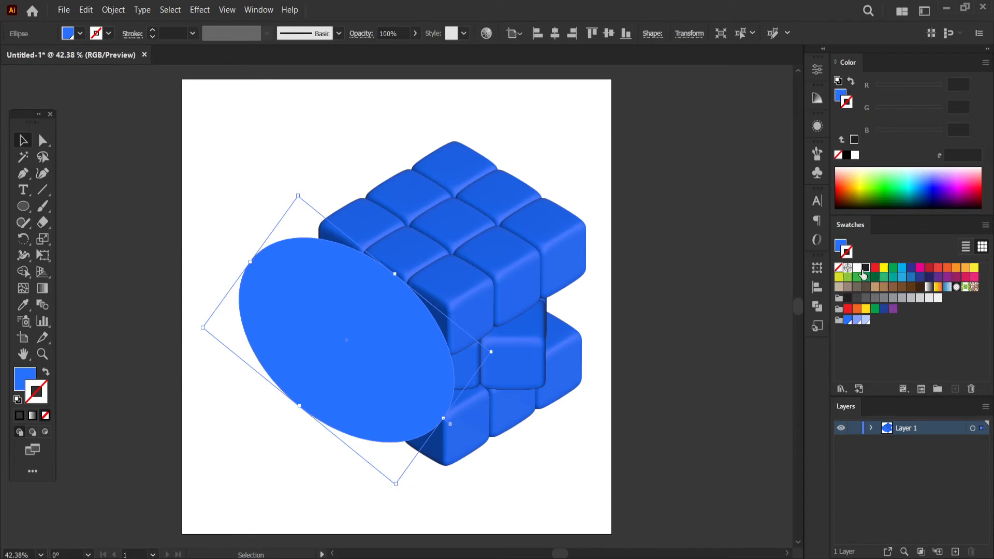
pyautogui.click(356, 148)
pyautogui.click(373, 296)
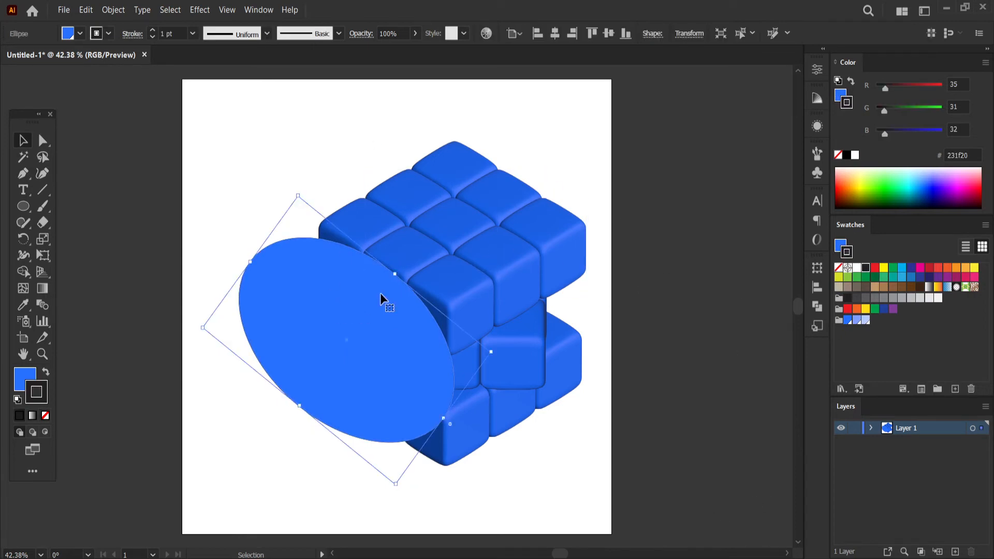
pyautogui.click(841, 96)
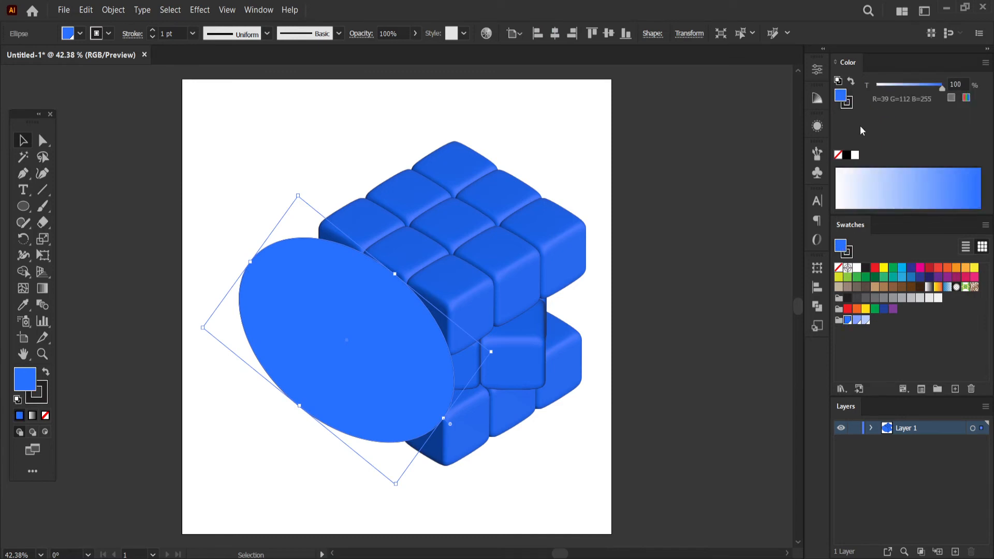
pyautogui.click(866, 268)
pyautogui.click(622, 179)
# Step: Send the black ellipse behind the cube stack and enlarge it so it reaches under the front bottom corner
pyautogui.rightClick(333, 340)
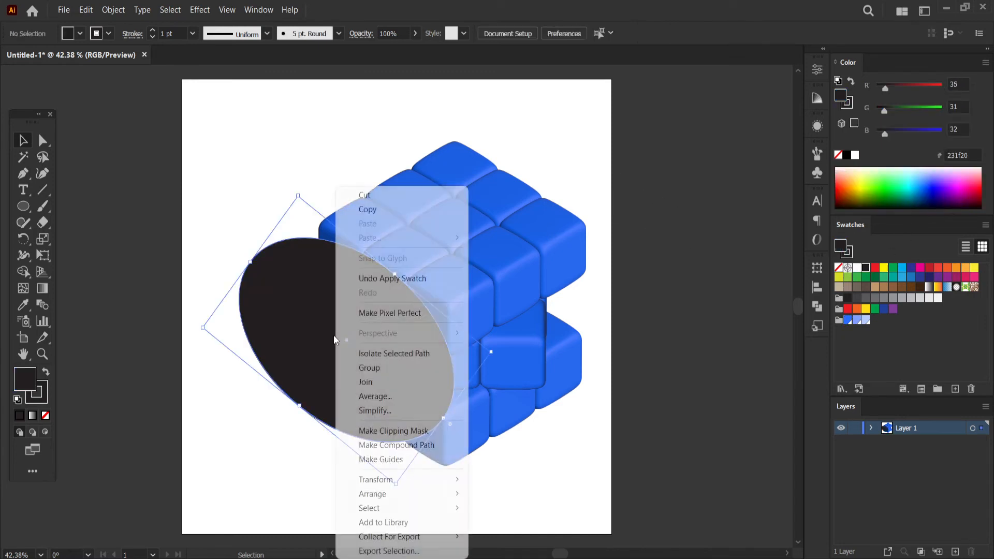
pyautogui.moveTo(383, 494)
pyautogui.click(500, 538)
pyautogui.click(643, 326)
pyautogui.click(439, 398)
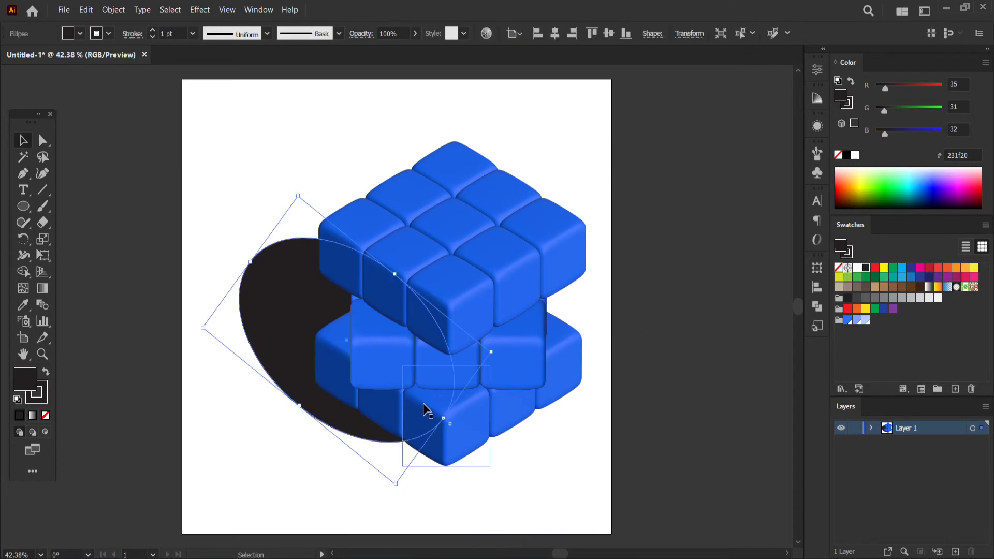
pyautogui.moveTo(444, 417); pyautogui.dragTo(482, 446)
pyautogui.click(619, 432)
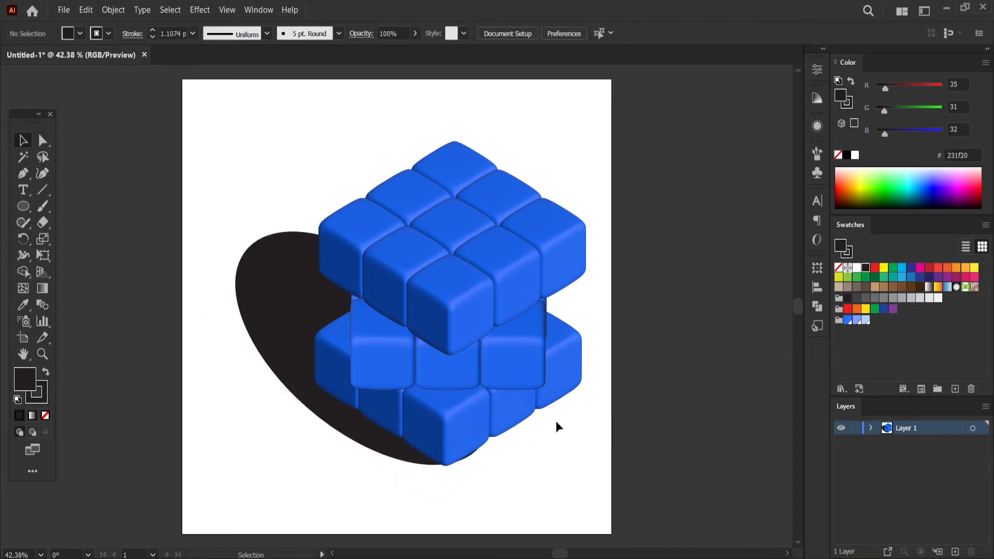
# Step: Apply a Gaussian Blur with a radius of about 84 pixels to the black ellipse
pyautogui.click(290, 357)
pyautogui.click(200, 10)
pyautogui.moveTo(248, 280)
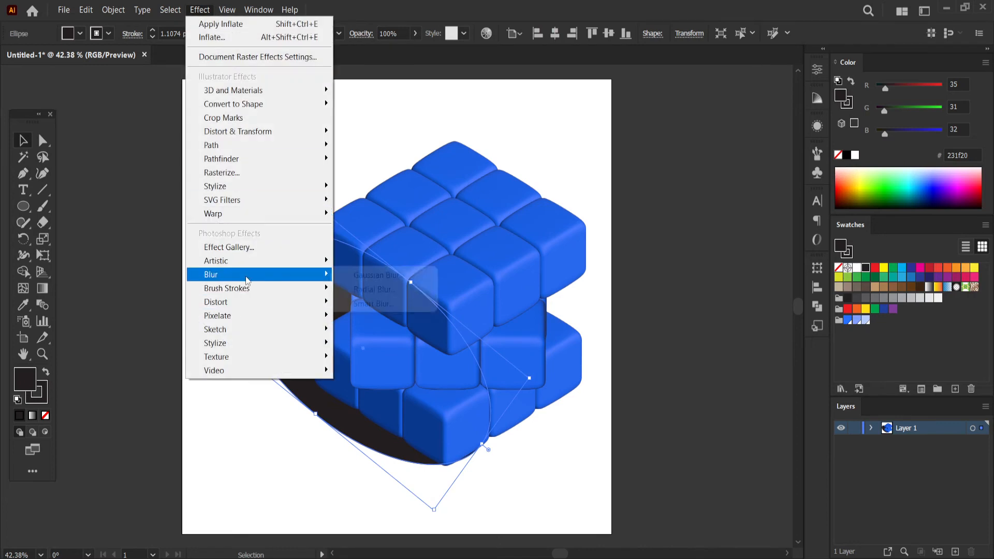
pyautogui.click(387, 276)
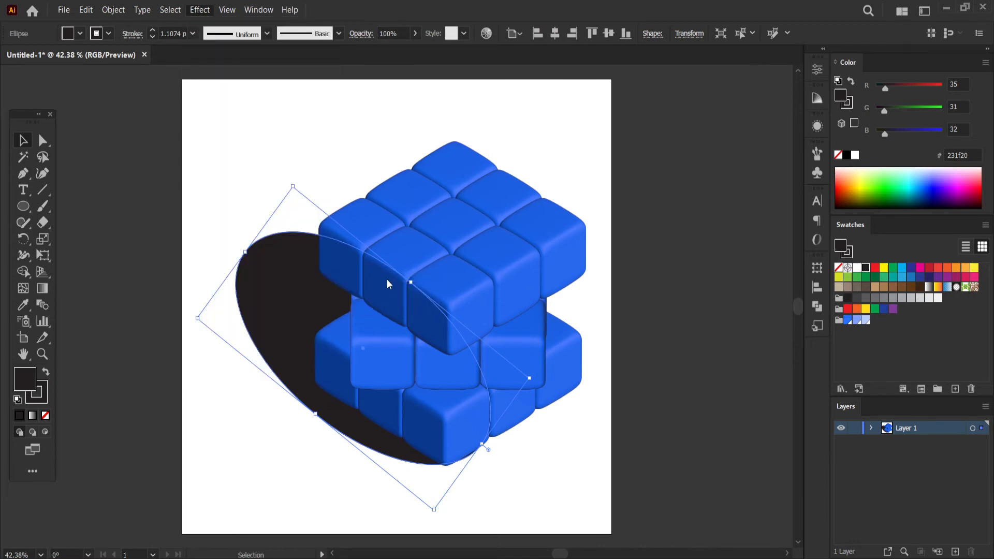
pyautogui.moveTo(194, 269); pyautogui.dragTo(576, 138)
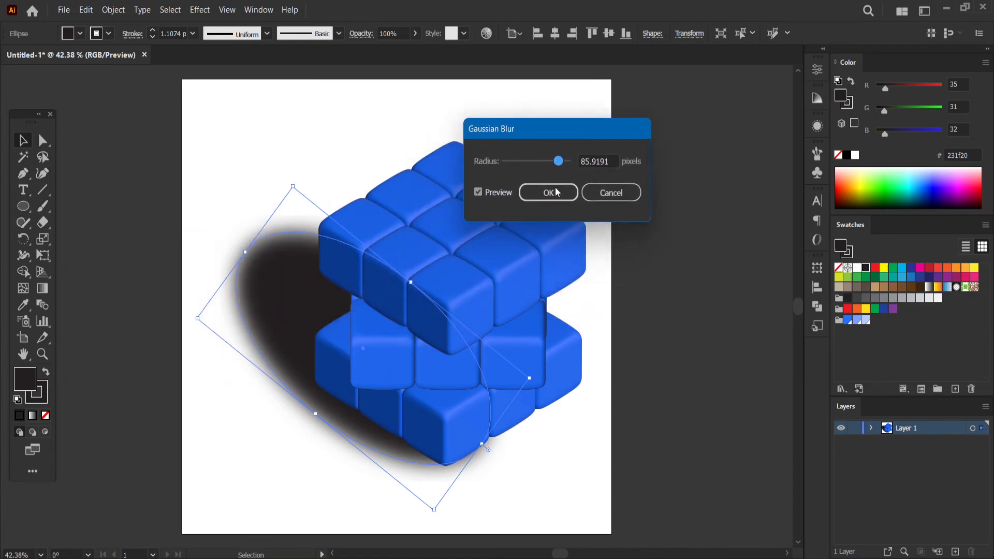
pyautogui.moveTo(559, 161); pyautogui.dragTo(560, 162)
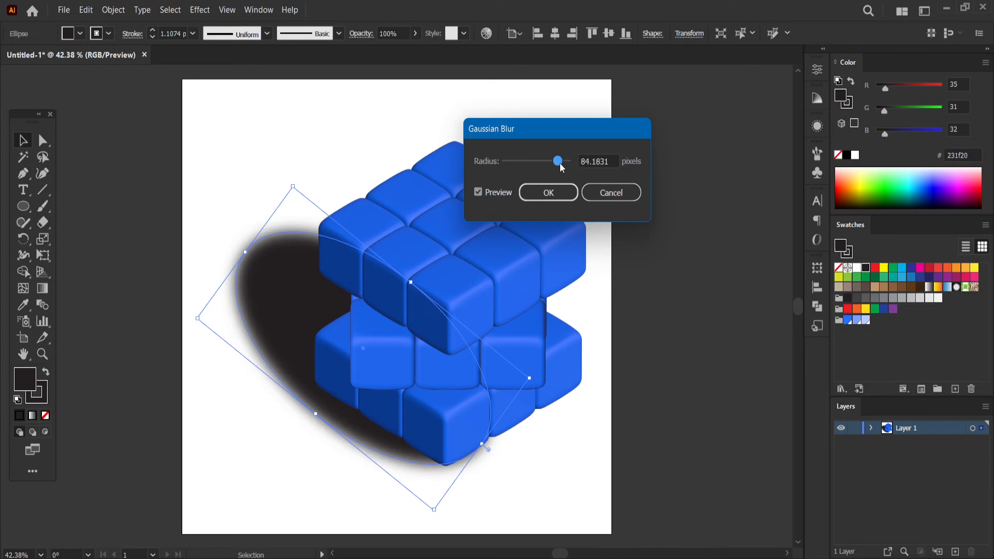
pyautogui.click(551, 198)
pyautogui.click(634, 238)
# Step: Lower the blurred shadow ellipse's opacity to 51% and nudge it slightly left
pyautogui.click(269, 308)
pyautogui.click(416, 35)
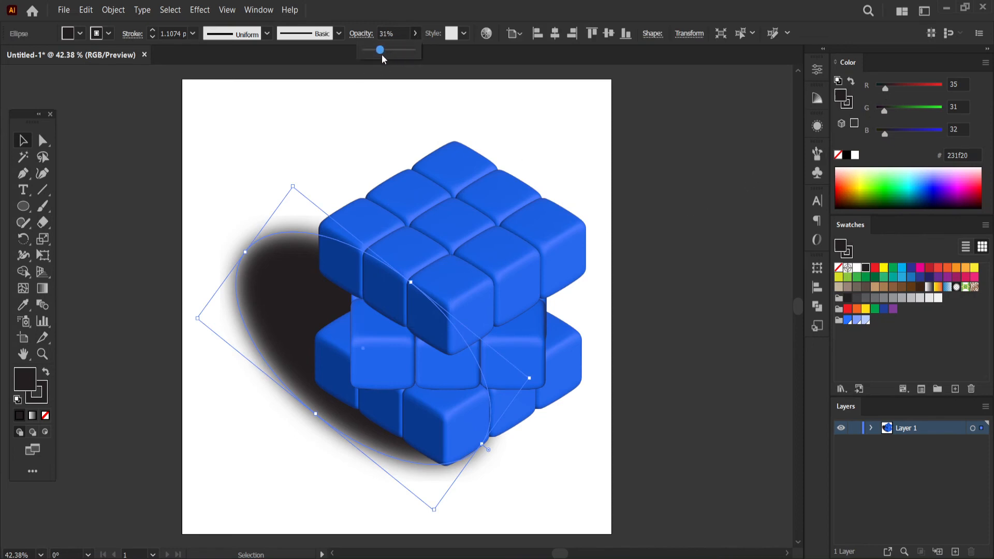
pyautogui.hotkey('shift', 'Left')
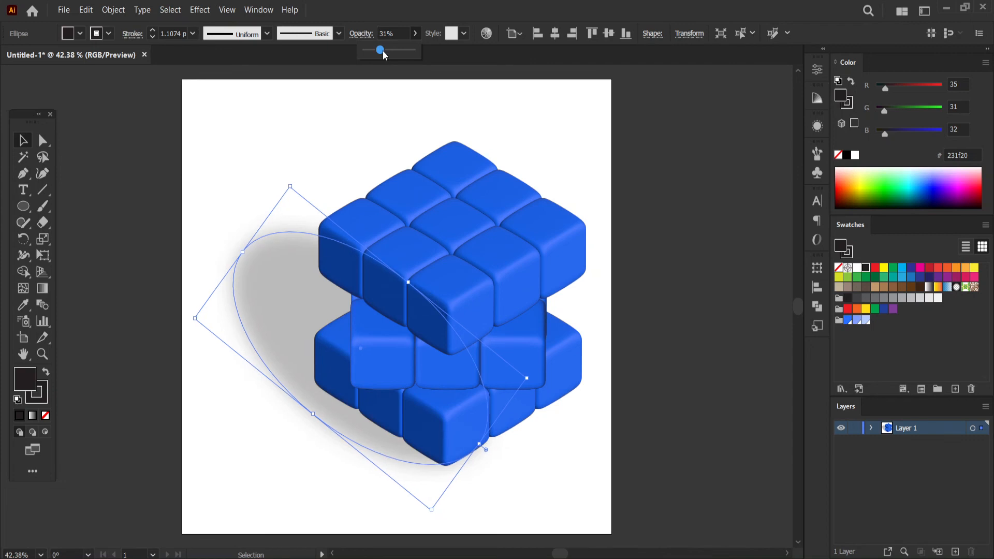
pyautogui.moveTo(392, 51); pyautogui.dragTo(388, 51)
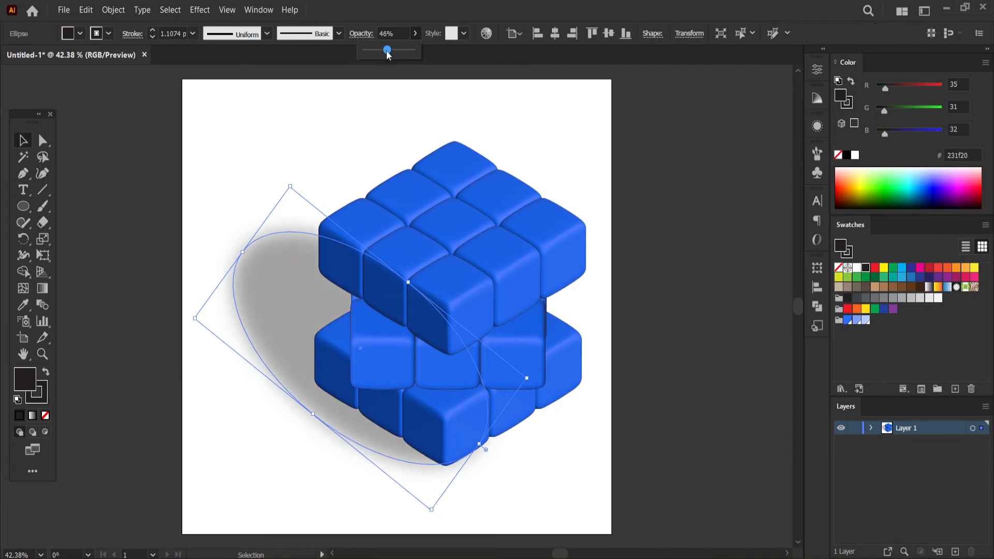
pyautogui.click(448, 94)
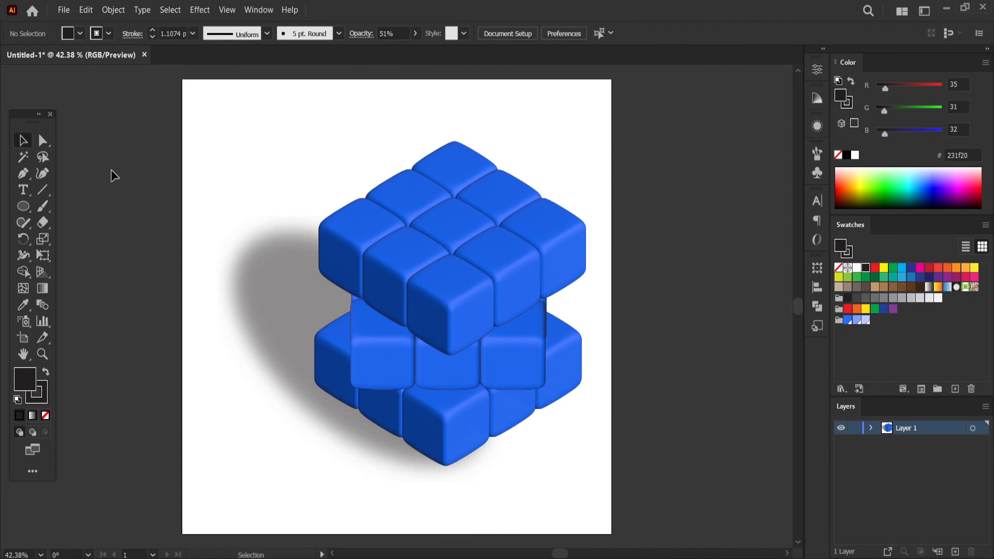
# Step: Draw a rectangle covering the whole artboard and fill it with the light blue swatch (R=183 G=205 B=255)
pyautogui.moveTo(26, 215); pyautogui.dragTo(78, 204)
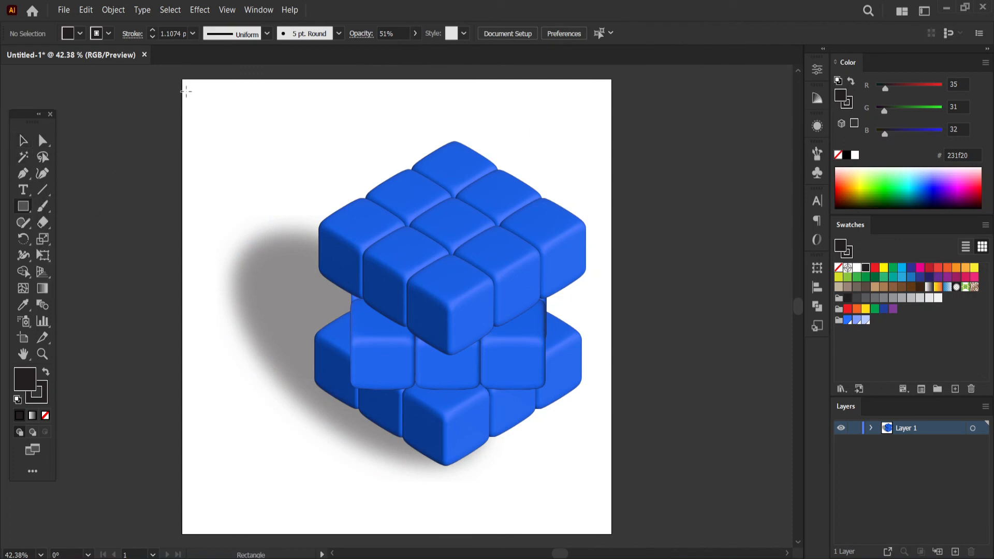
pyautogui.moveTo(181, 81); pyautogui.dragTo(611, 533)
pyautogui.press('v')
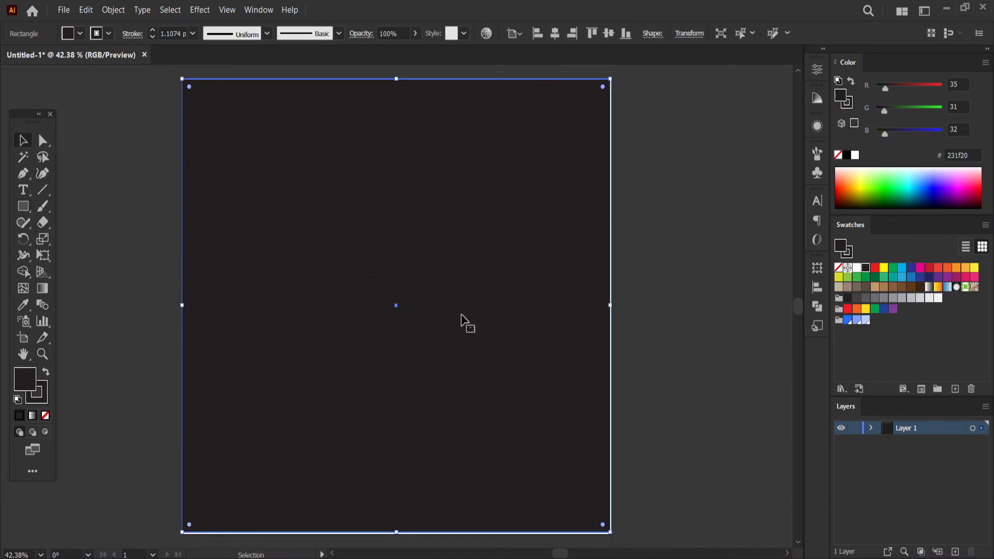
pyautogui.click(864, 322)
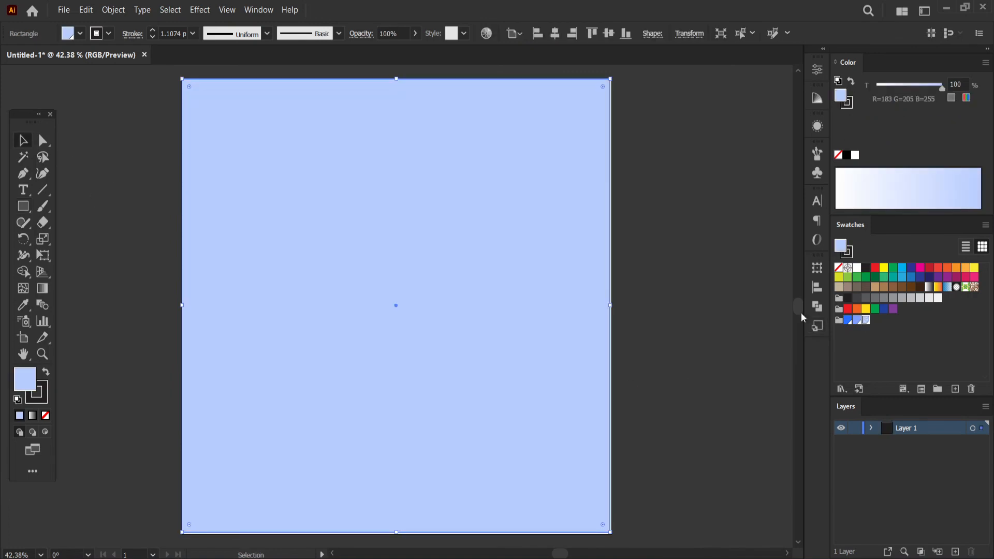
# Step: Send the light blue rectangle to the back as the background behind the shadow and cubes
pyautogui.rightClick(514, 396)
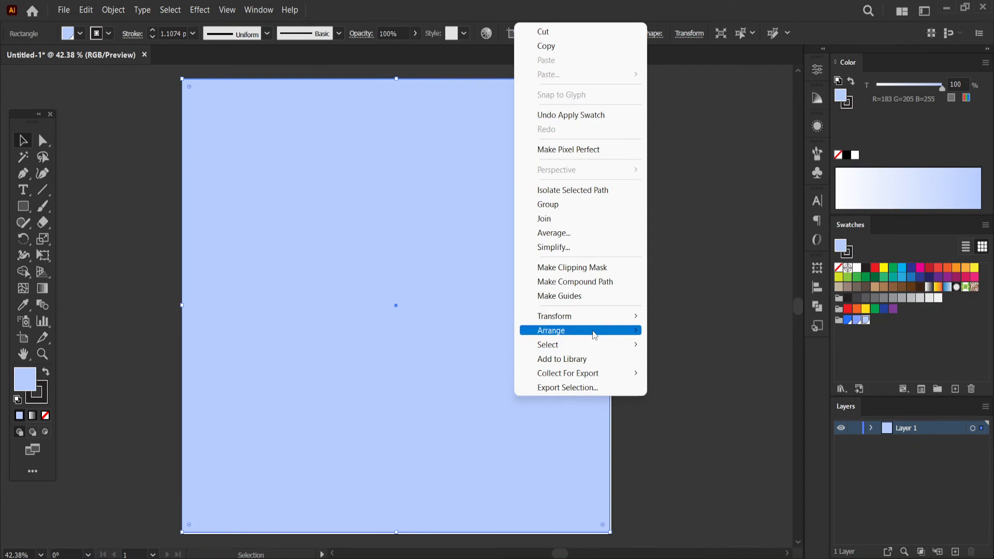
pyautogui.moveTo(596, 332)
pyautogui.click(684, 375)
pyautogui.click(679, 316)
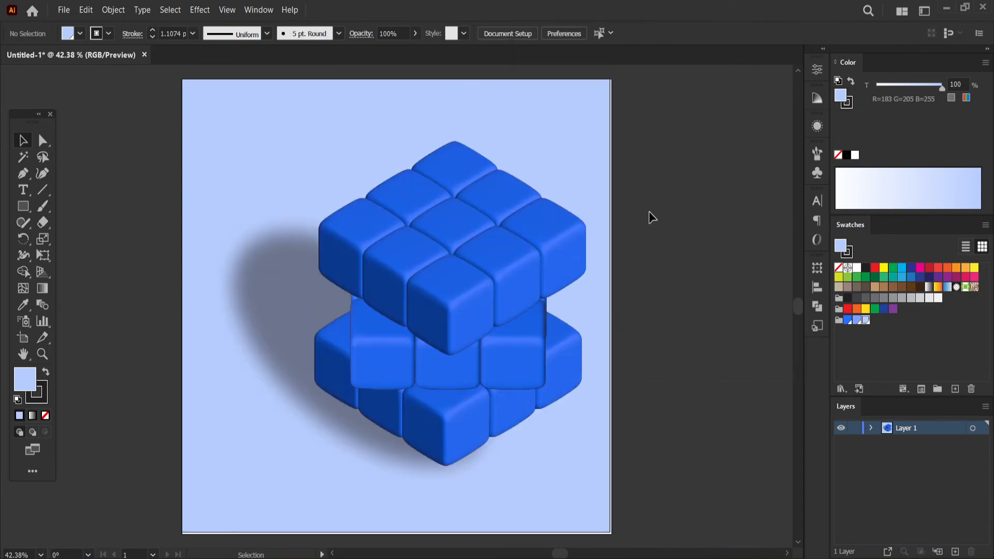